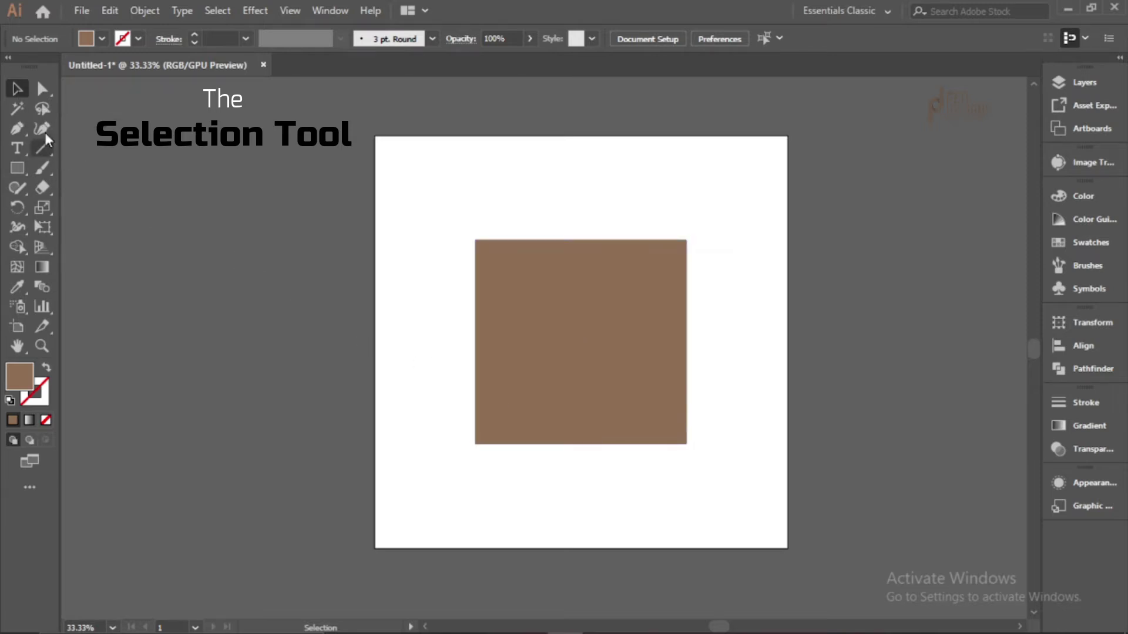
# Activate the Selection tool and select the brown rectangle on the artboard, deselecting and reselecting it to show its bounding box.
pyautogui.click(27, 108)
pyautogui.click(19, 91)
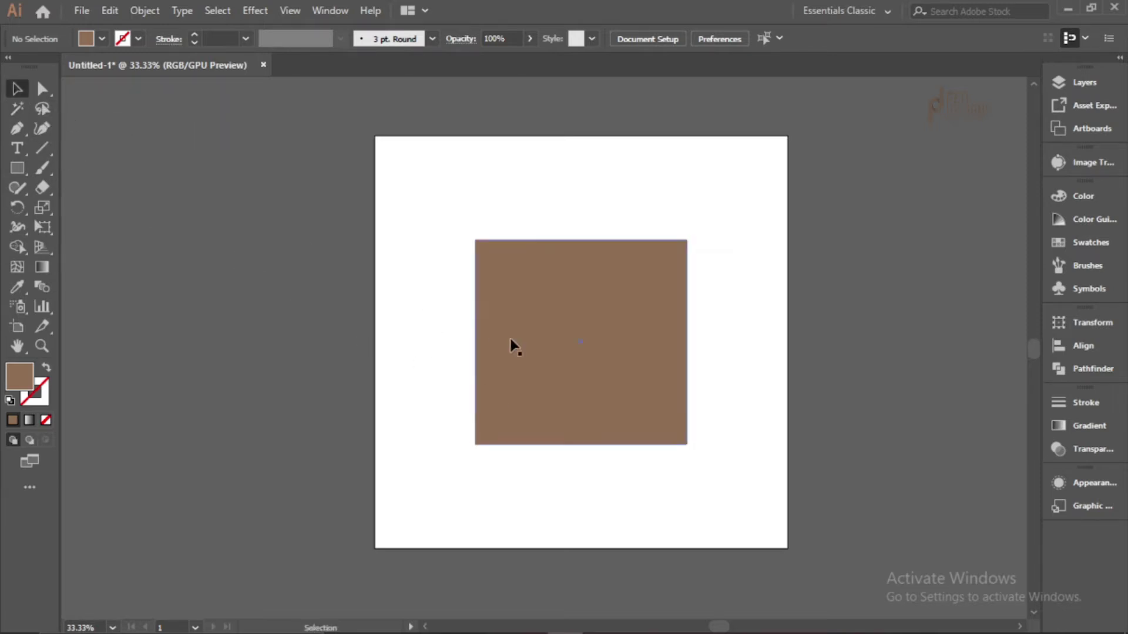
pyautogui.scroll(1, 600, 393)
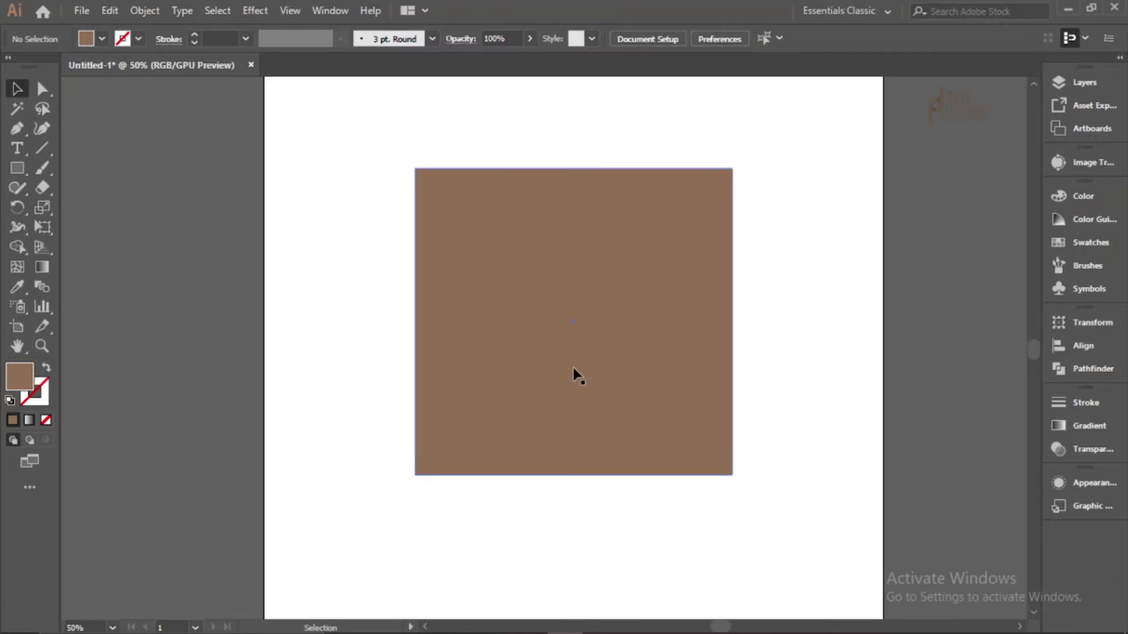
pyautogui.click(573, 374)
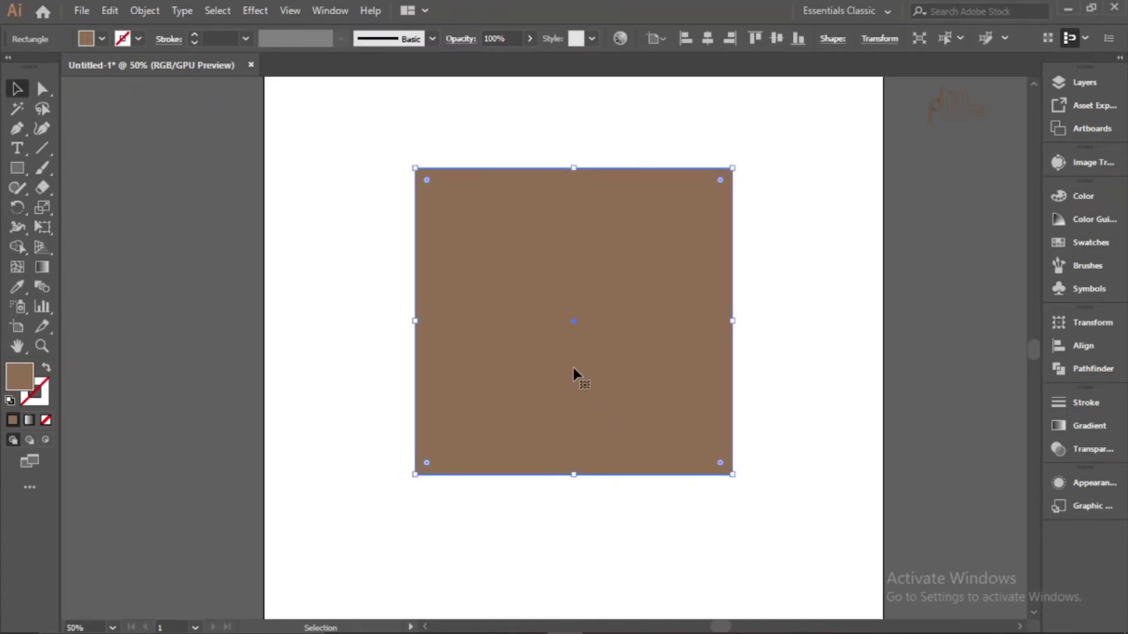
pyautogui.scroll(-1, 573, 368)
pyautogui.scroll(1, 571, 371)
pyautogui.scroll(1, 564, 379)
pyautogui.click(327, 370)
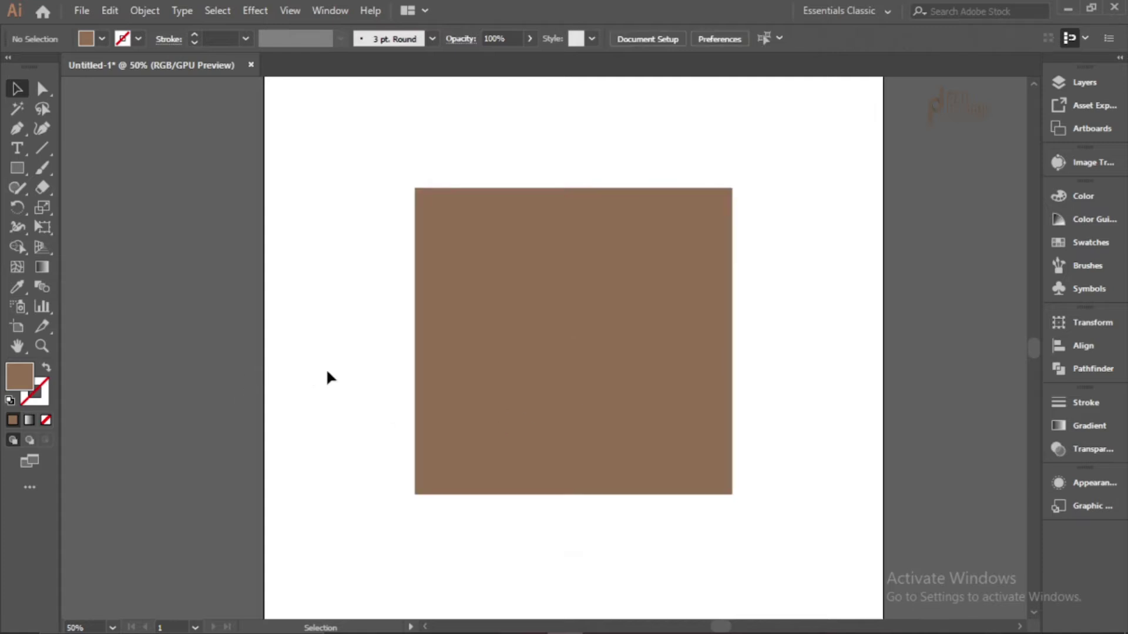
pyautogui.click(511, 361)
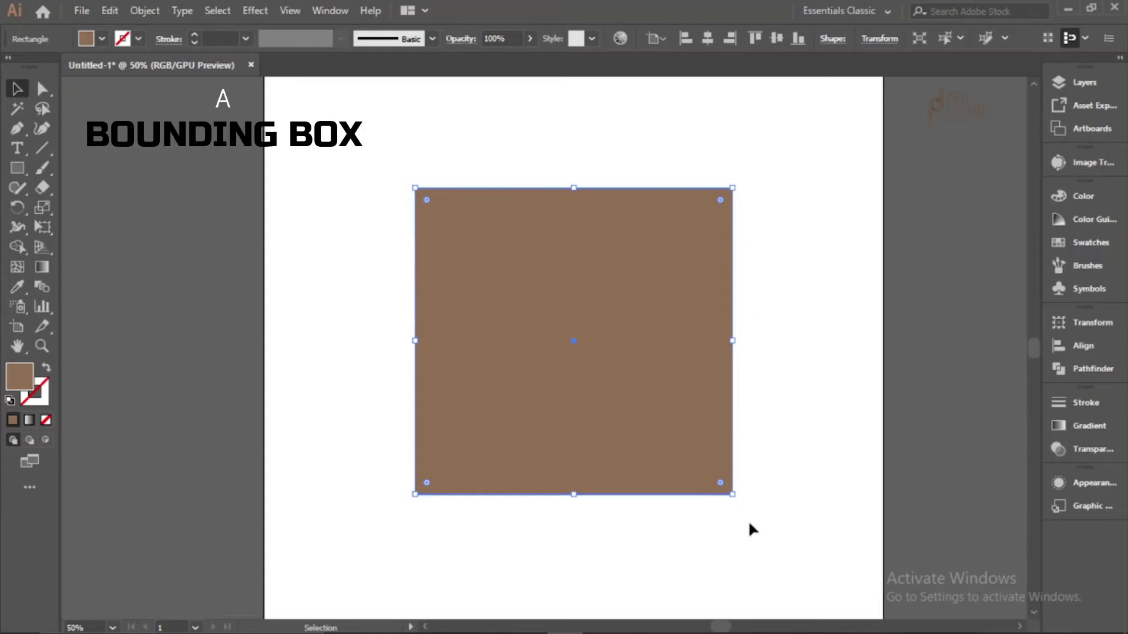
pyautogui.click(596, 526)
pyautogui.click(569, 413)
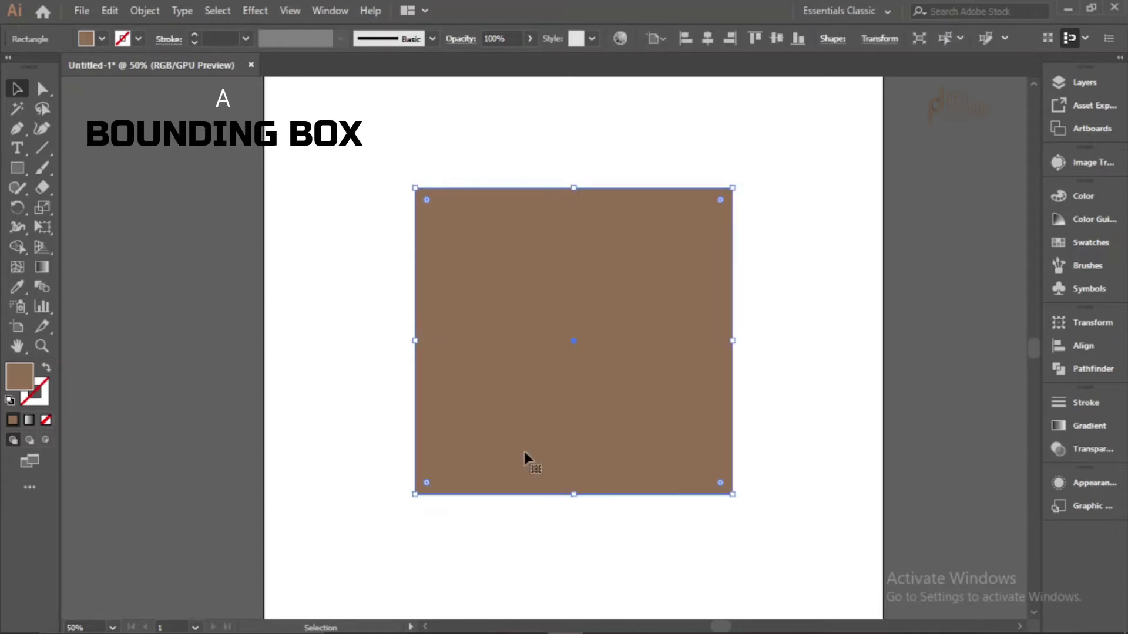
# Hide the bounding box of the selected brown rectangle and show it again.
pyautogui.click(290, 11)
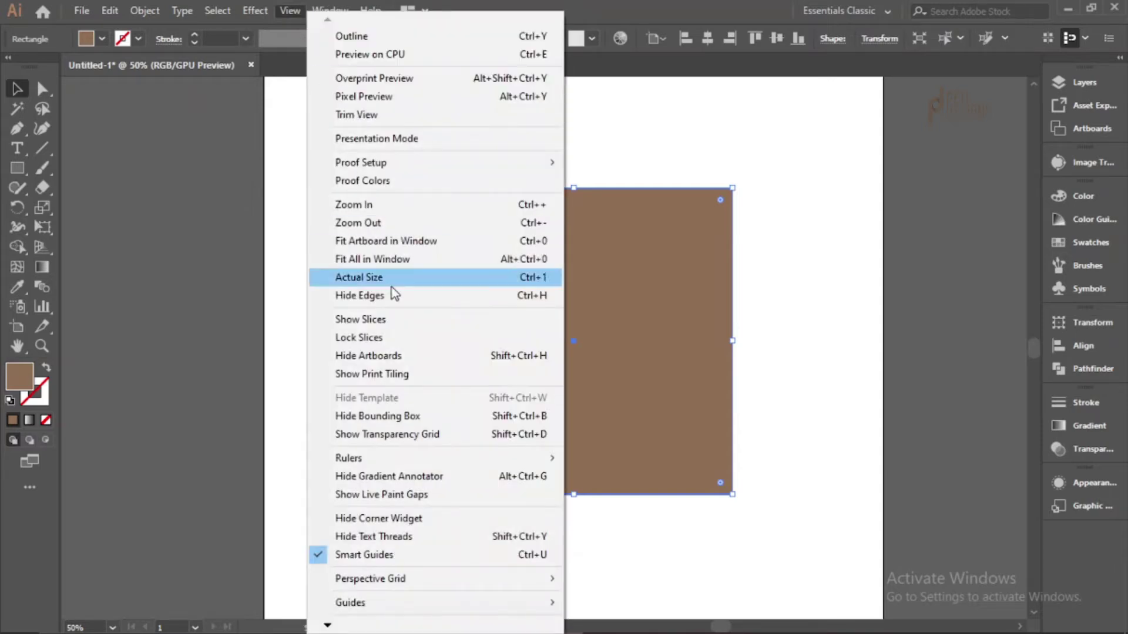
pyautogui.click(401, 418)
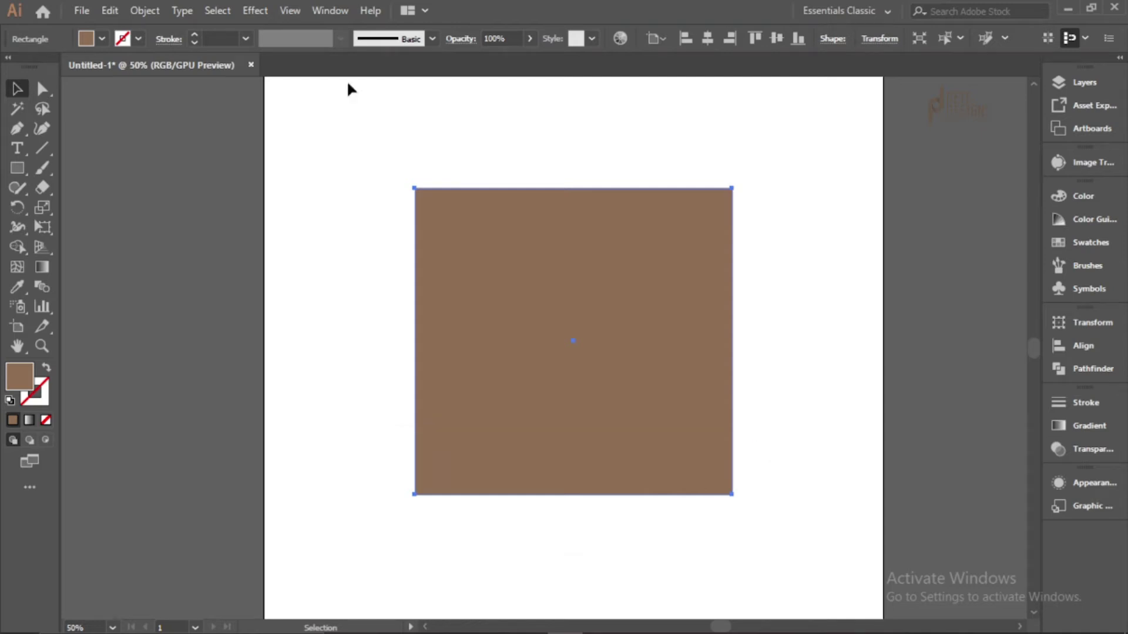
pyautogui.click(290, 11)
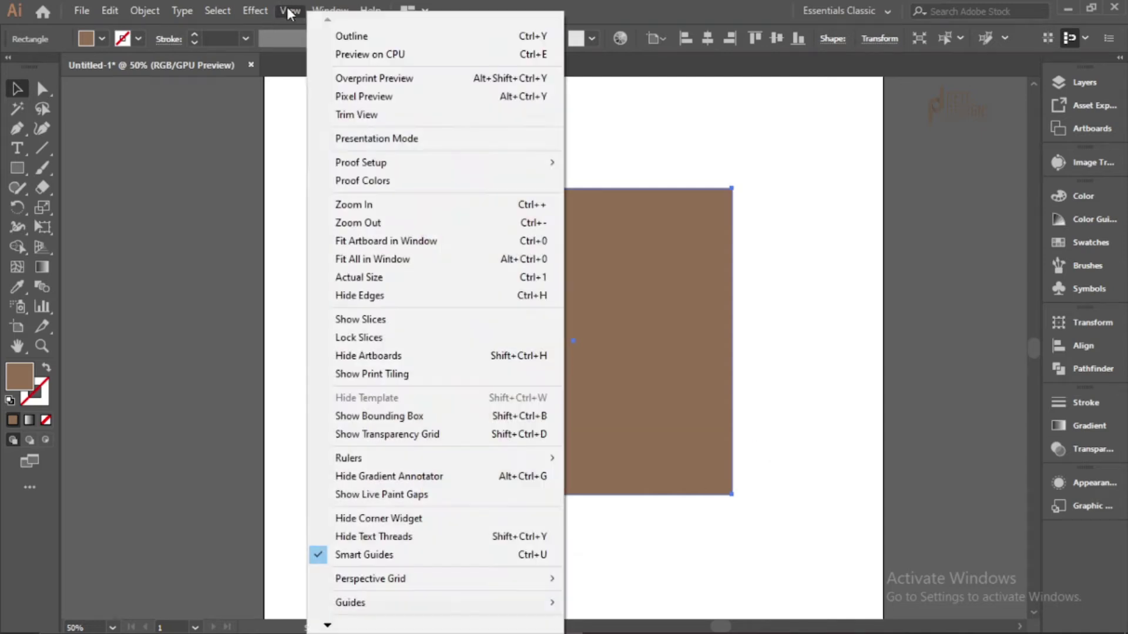
pyautogui.click(389, 416)
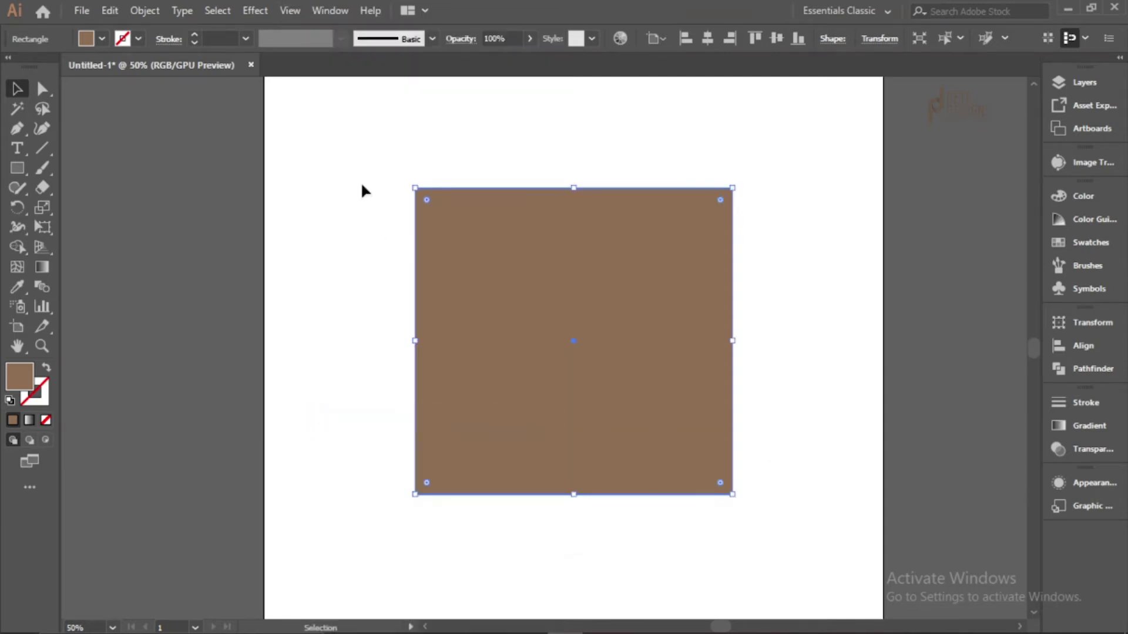
# Stretch the brown rectangle outward on all four sides and pull its upper-left corner inward.
pyautogui.scroll(-1, 658, 461)
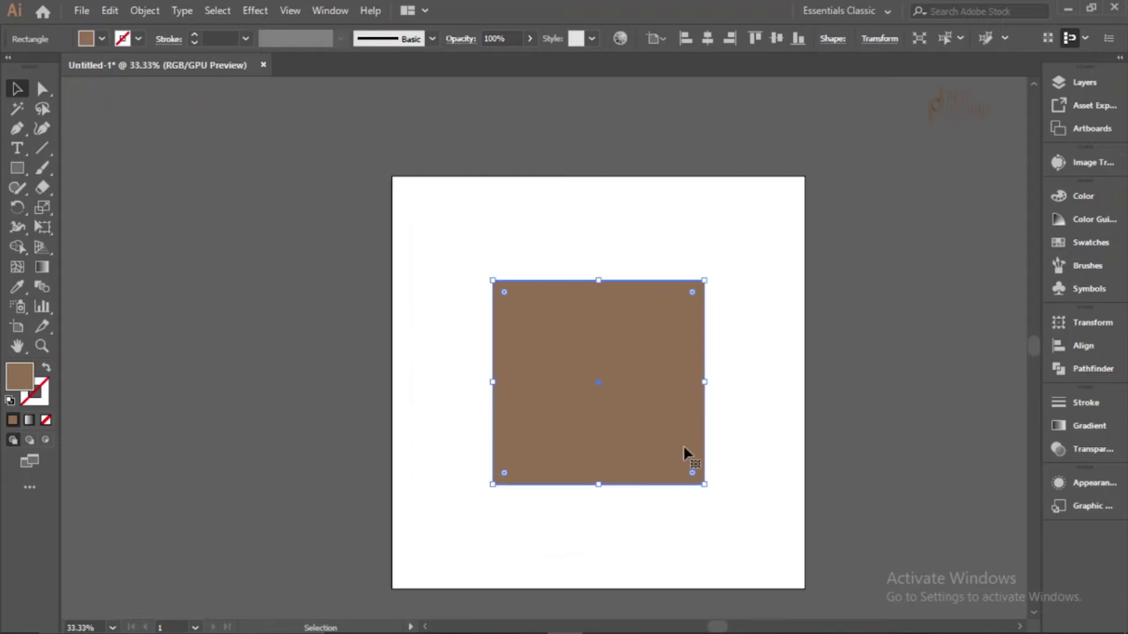
pyautogui.scroll(2, 617, 413)
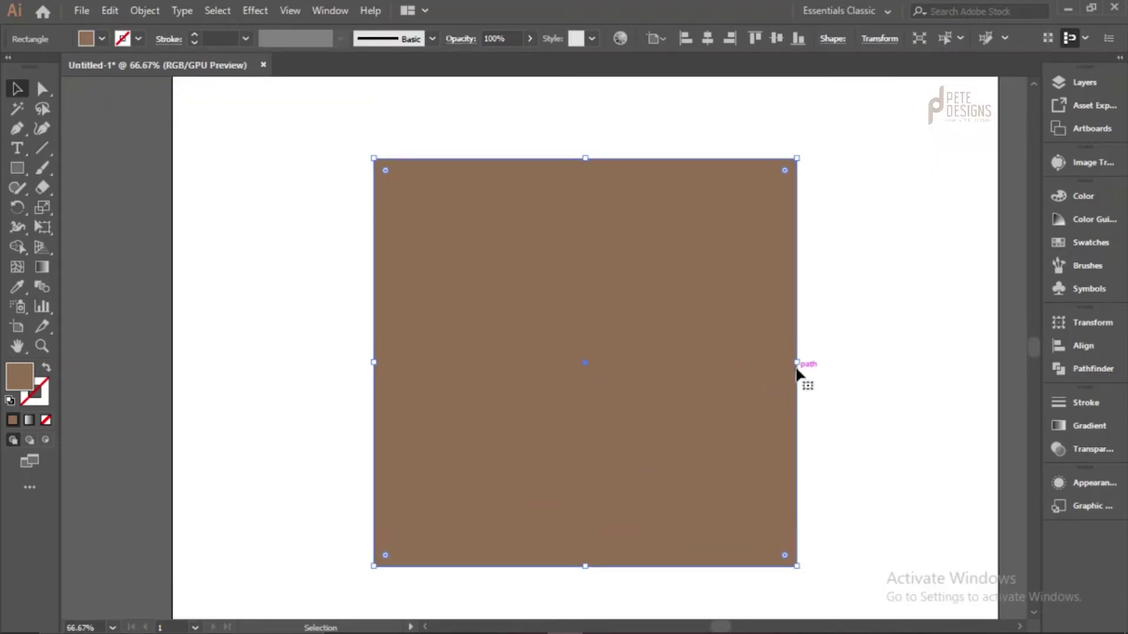
pyautogui.scroll(-1, 797, 370)
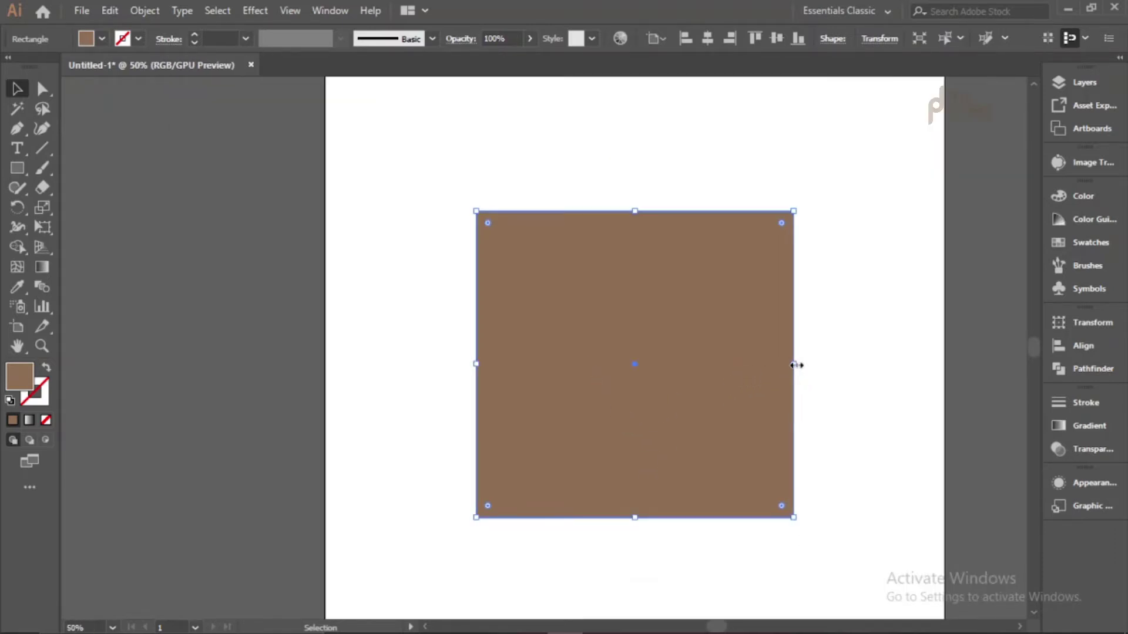
pyautogui.moveTo(797, 366); pyautogui.dragTo(932, 364)
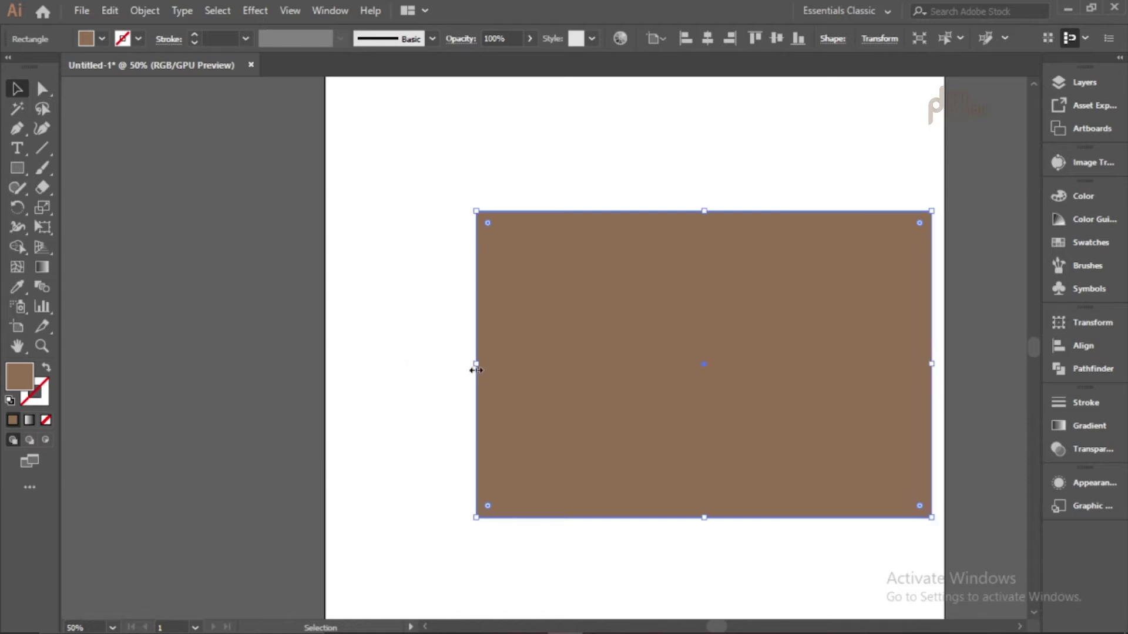
pyautogui.moveTo(476, 370); pyautogui.dragTo(366, 370)
pyautogui.moveTo(650, 211); pyautogui.dragTo(651, 142)
pyautogui.moveTo(651, 519); pyautogui.dragTo(651, 578)
pyautogui.scroll(-1, 427, 257)
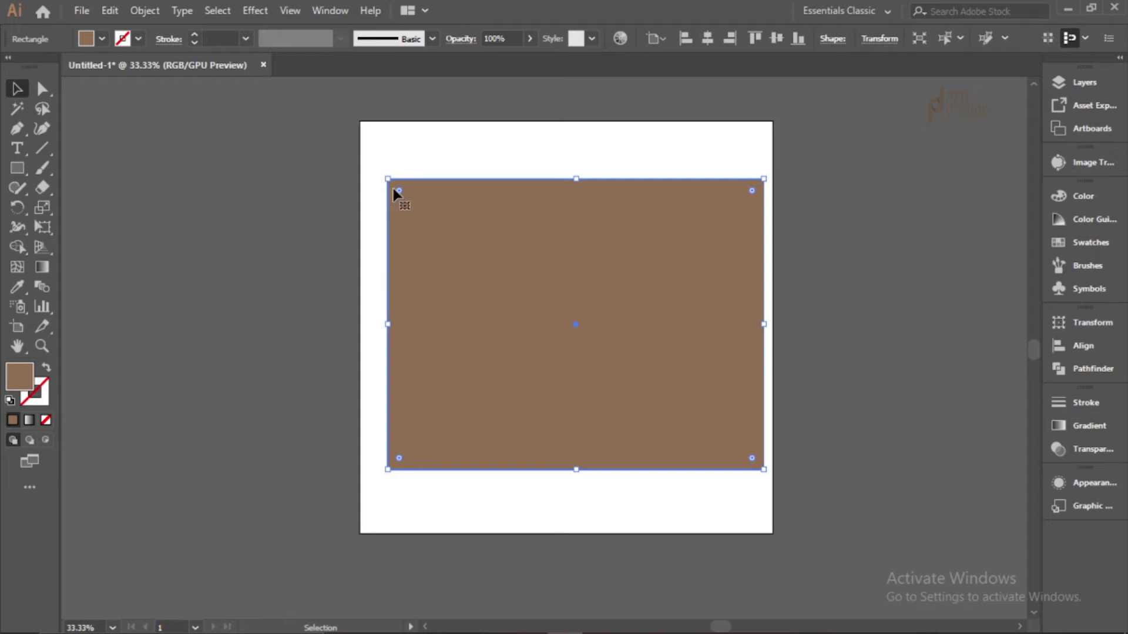
pyautogui.moveTo(387, 180); pyautogui.dragTo(473, 256)
# Try resizing the rectangle by its upper-right corner, bottom edge and left edge, and undo these three changes.
pyautogui.moveTo(765, 256); pyautogui.dragTo(610, 200)
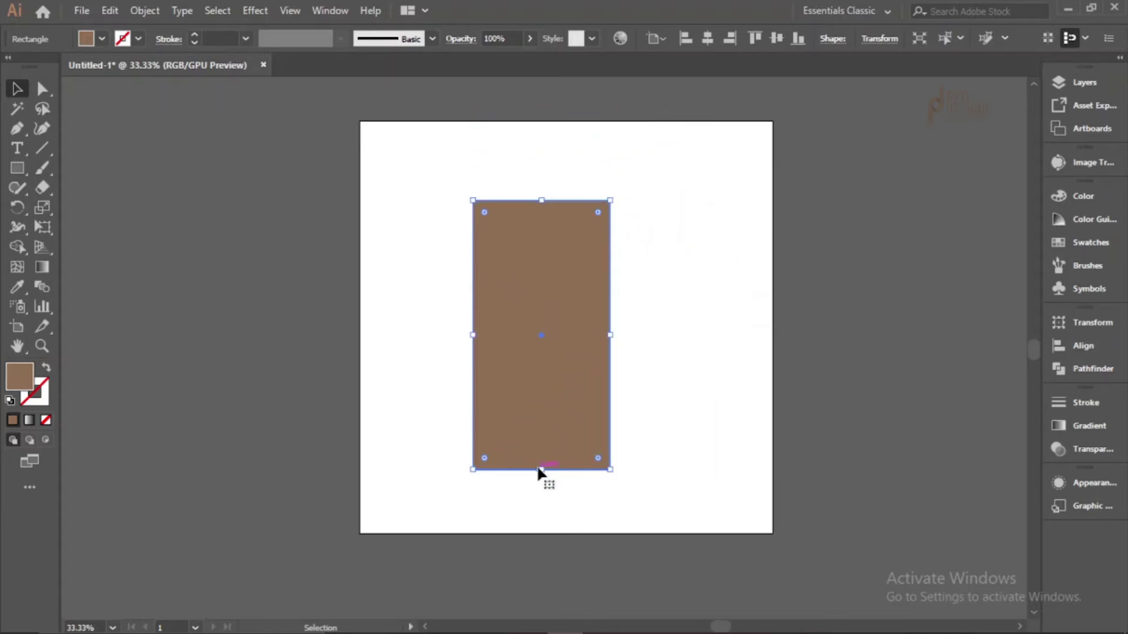
pyautogui.moveTo(542, 470); pyautogui.dragTo(470, 496)
pyautogui.moveTo(473, 349); pyautogui.dragTo(416, 356)
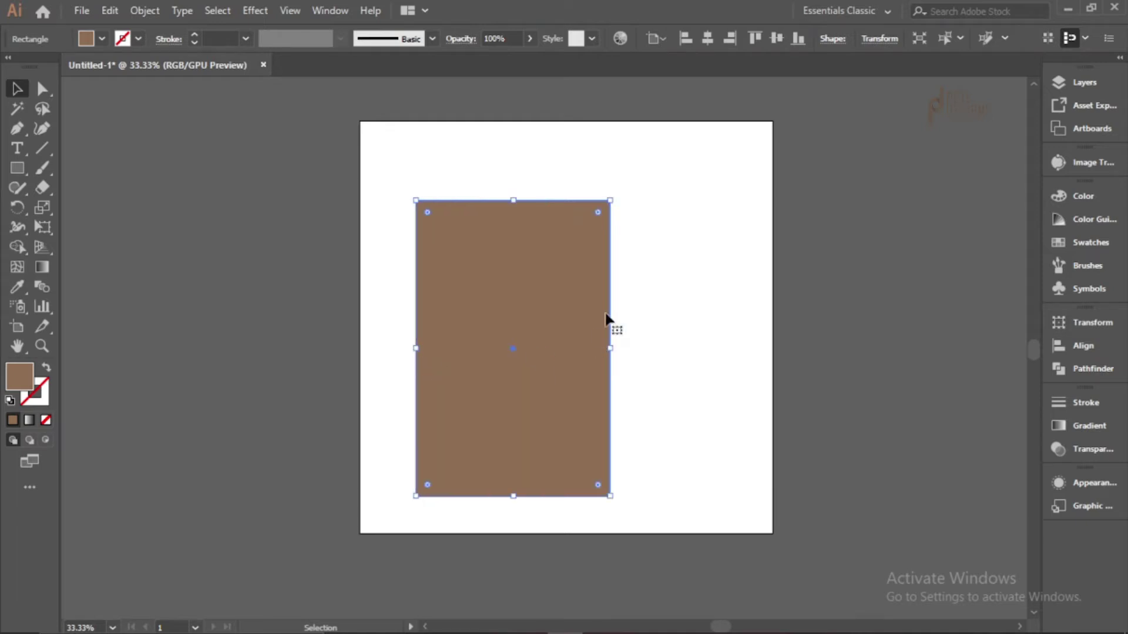
pyautogui.hotkey('ctrl', 'z')
pyautogui.hotkey('ctrl', 'z')
pyautogui.hotkey('ctrl', 'z')
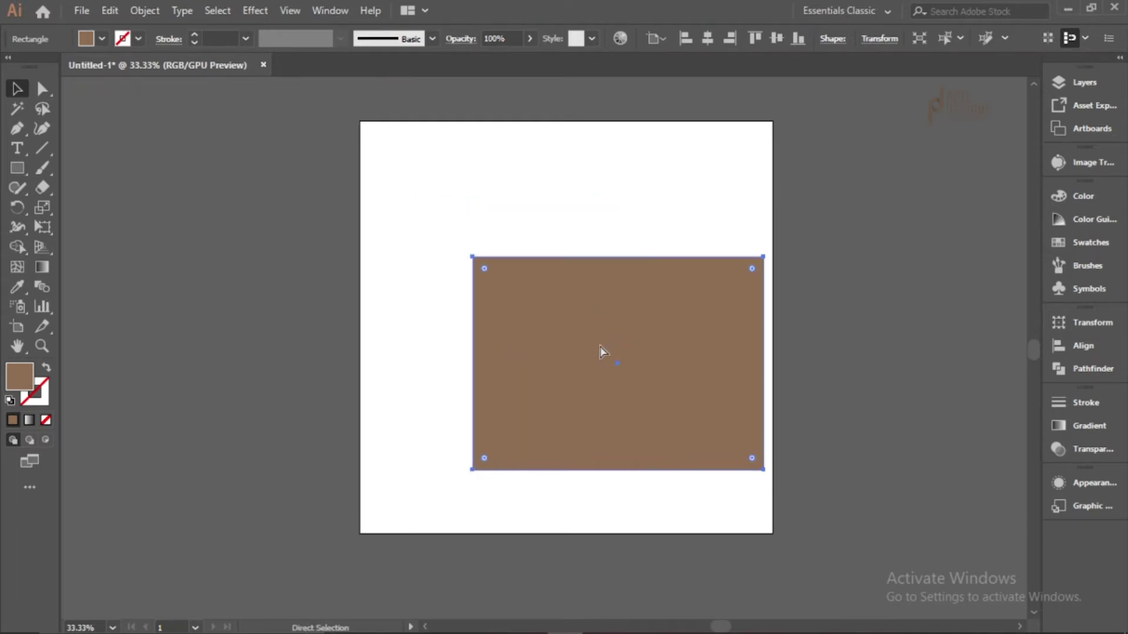
# Move the rectangle to the middle of the artboard and narrow it evenly from both sides.
pyautogui.moveTo(629, 350); pyautogui.dragTo(588, 319)
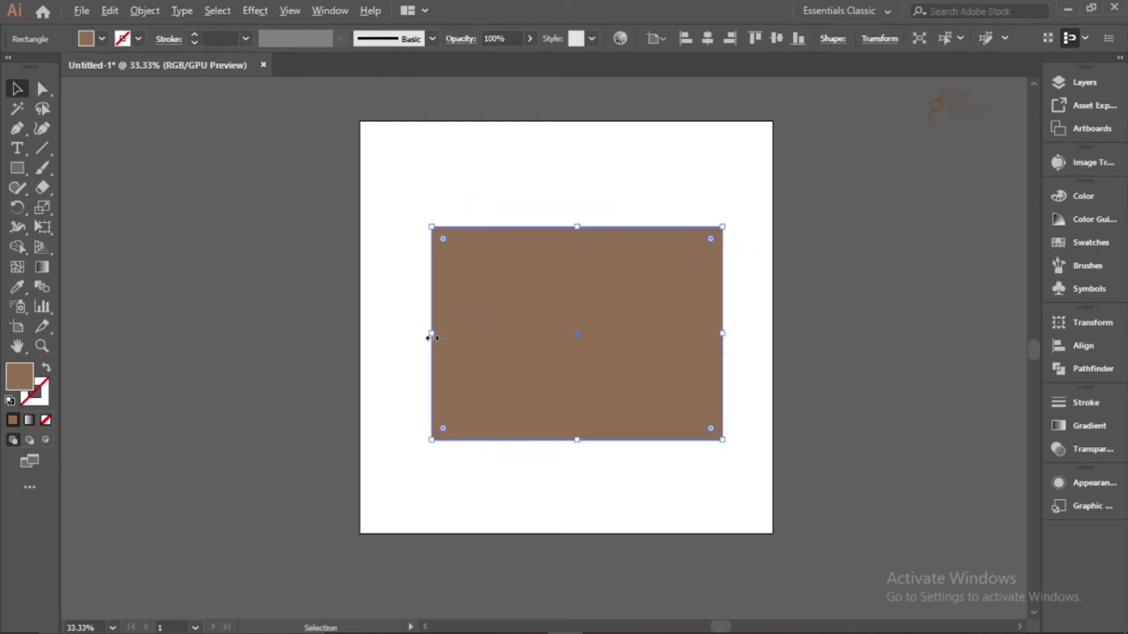
pyautogui.moveTo(432, 338); pyautogui.dragTo(462, 336)
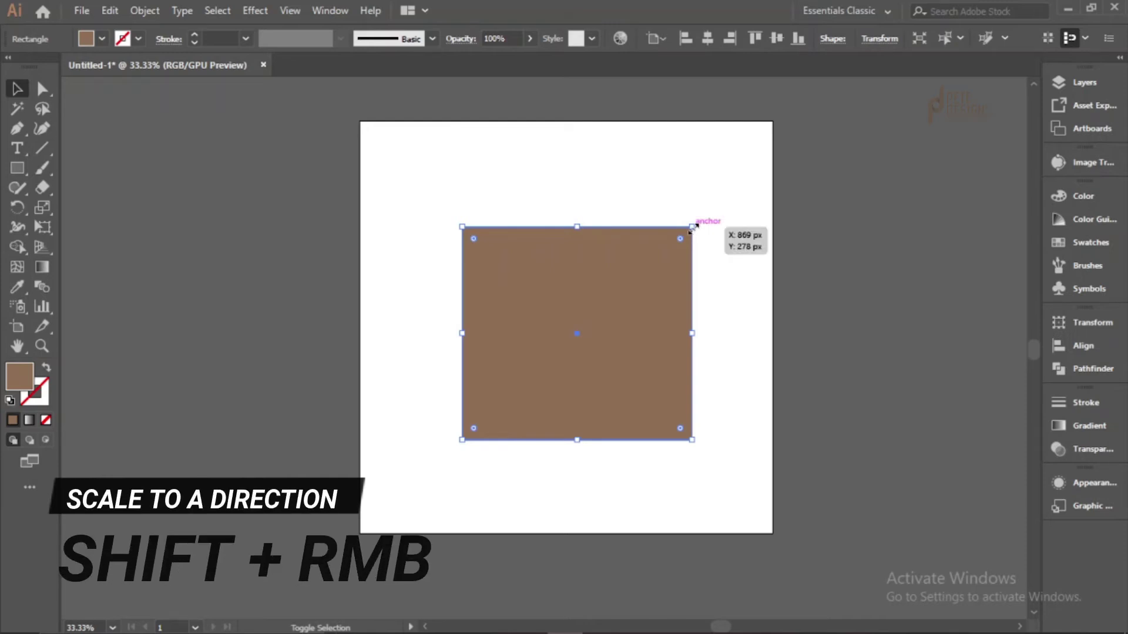
# Try enlarging the rectangle proportionally from its upper-right corner, lower-left corner and left edge, and undo the enlargements.
pyautogui.moveTo(692, 227); pyautogui.dragTo(861, 137)
pyautogui.scroll(-1, 625, 292)
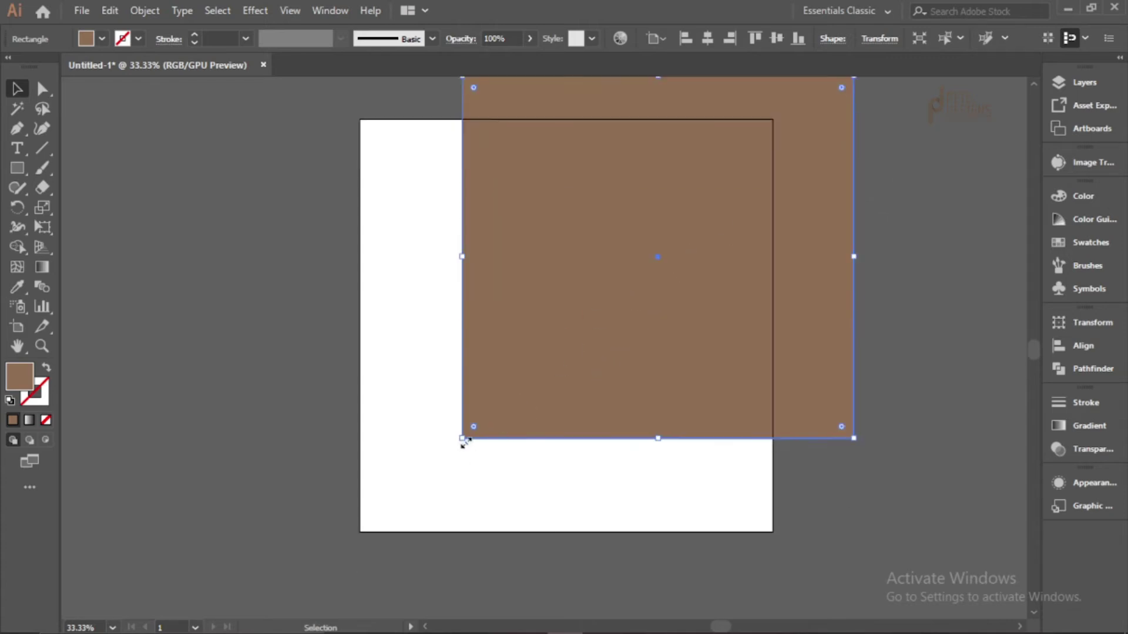
pyautogui.moveTo(460, 438); pyautogui.dragTo(360, 532)
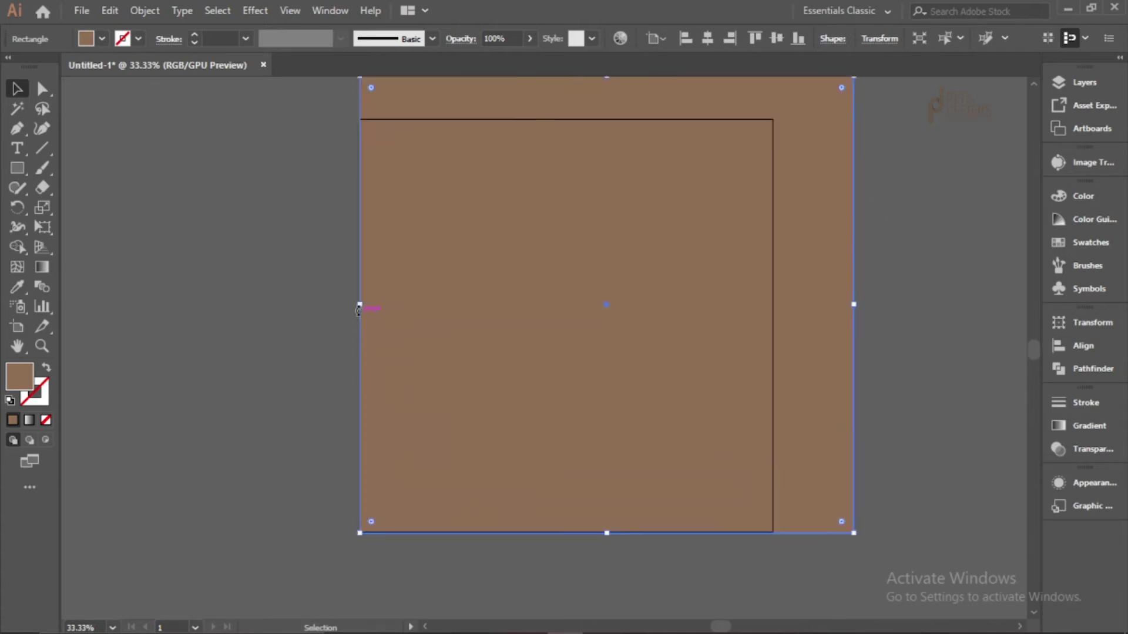
pyautogui.moveTo(359, 306); pyautogui.dragTo(195, 329)
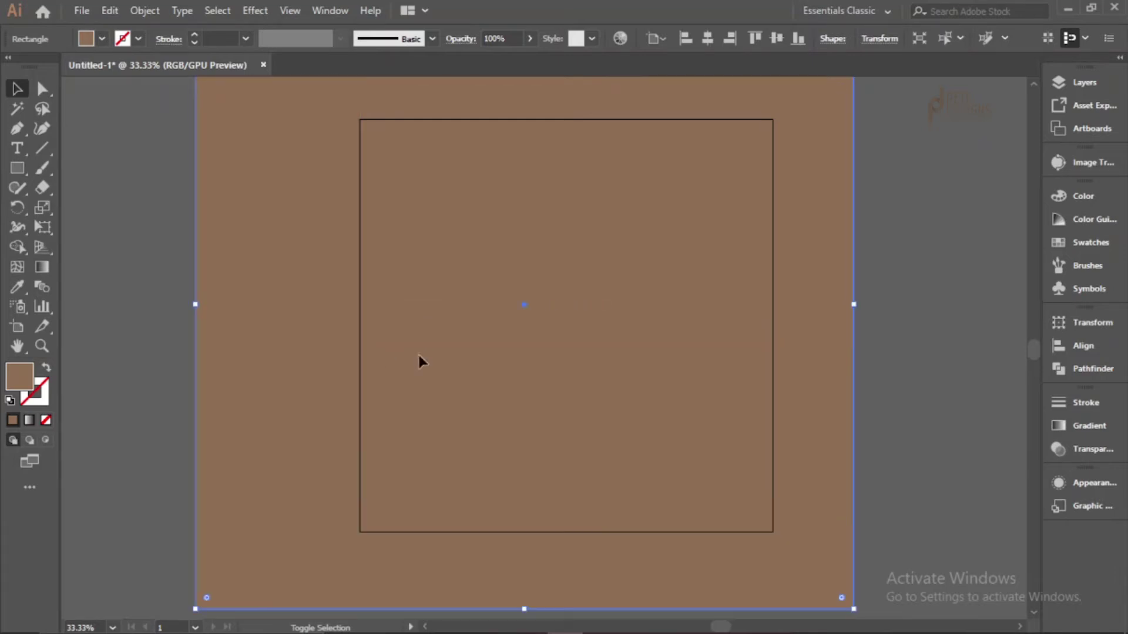
pyautogui.scroll(-1, 481, 350)
pyautogui.hotkey('ctrl', 'z')
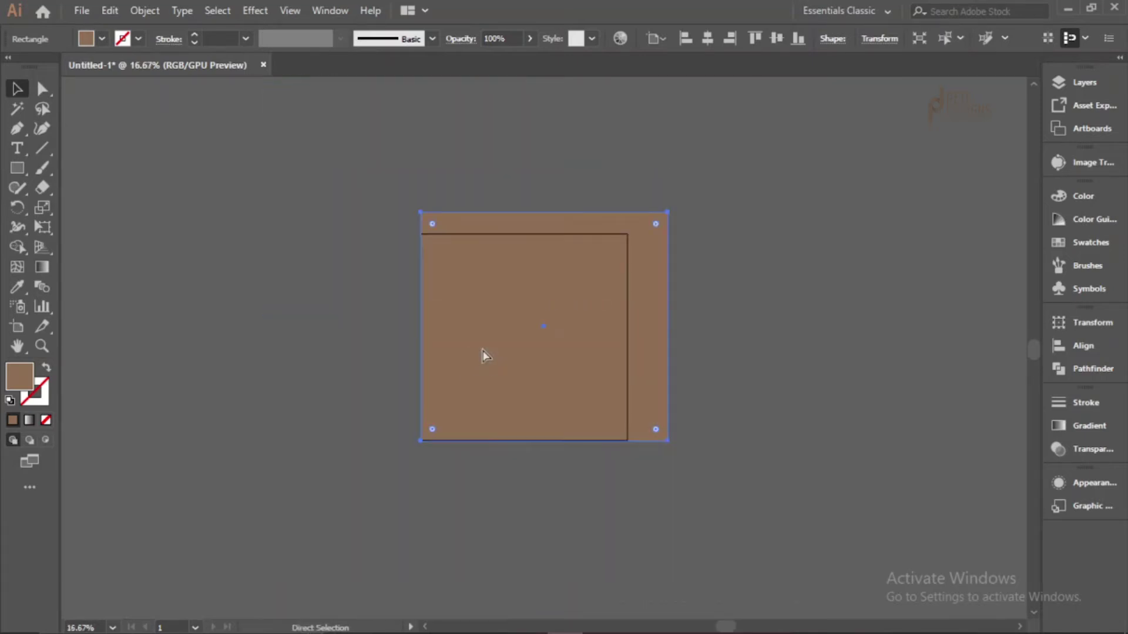
pyautogui.hotkey('ctrl', 'z')
pyautogui.hotkey('ctrl', 'z')
# Scale the rectangle slightly larger from its centre while keeping its proportions, and deselect it.
pyautogui.scroll(1, 487, 353)
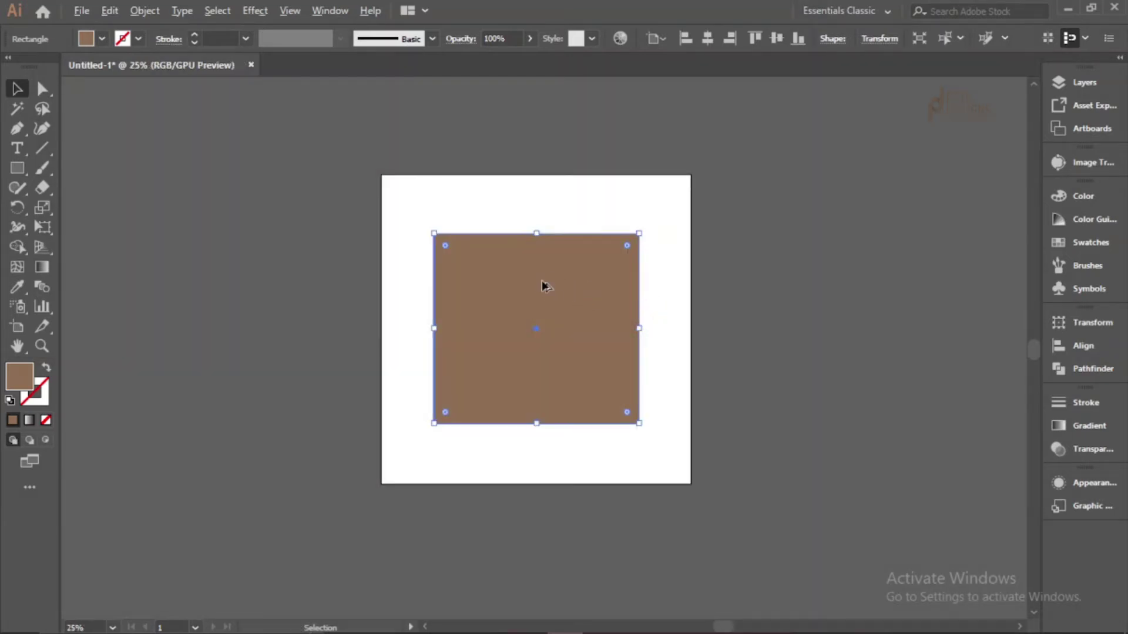
pyautogui.scroll(1, 541, 281)
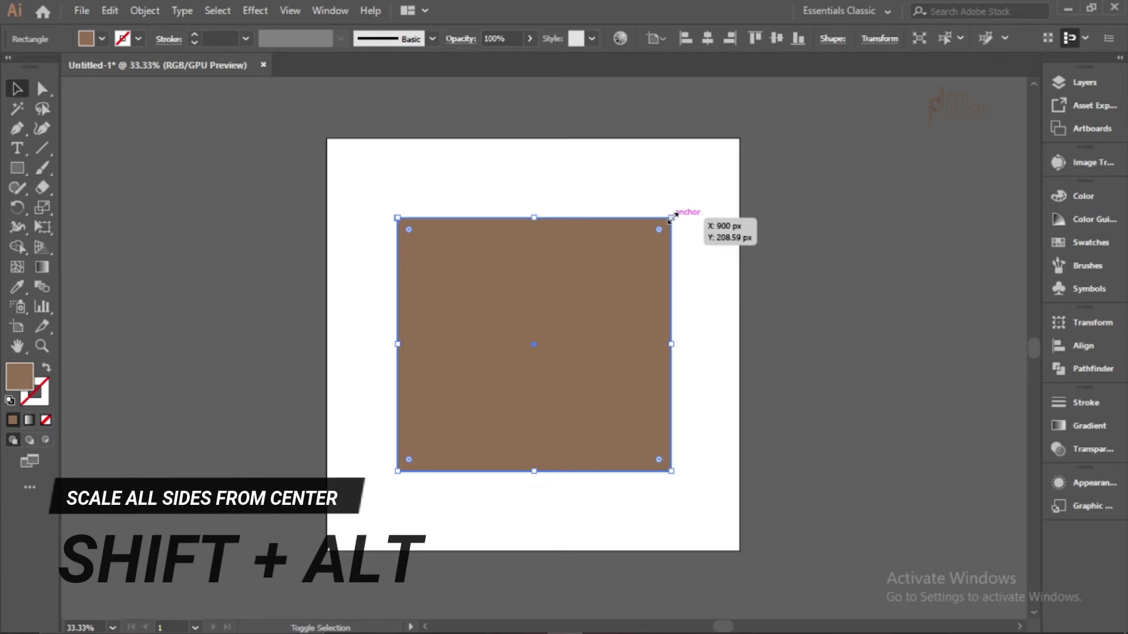
pyautogui.moveTo(671, 218); pyautogui.dragTo(732, 264)
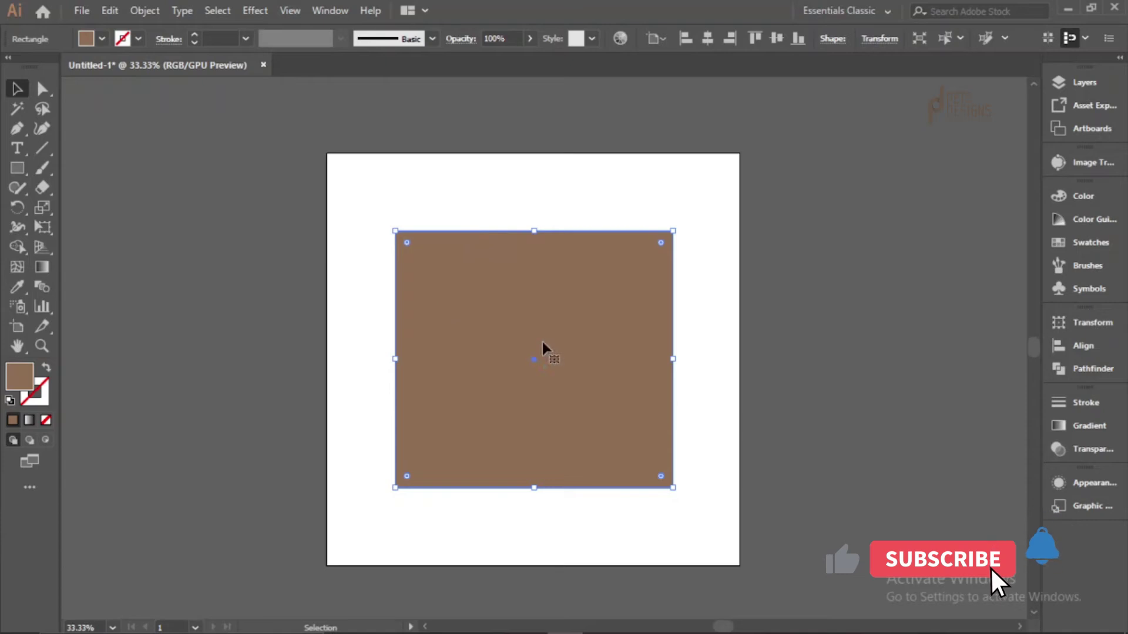
pyautogui.click(685, 347)
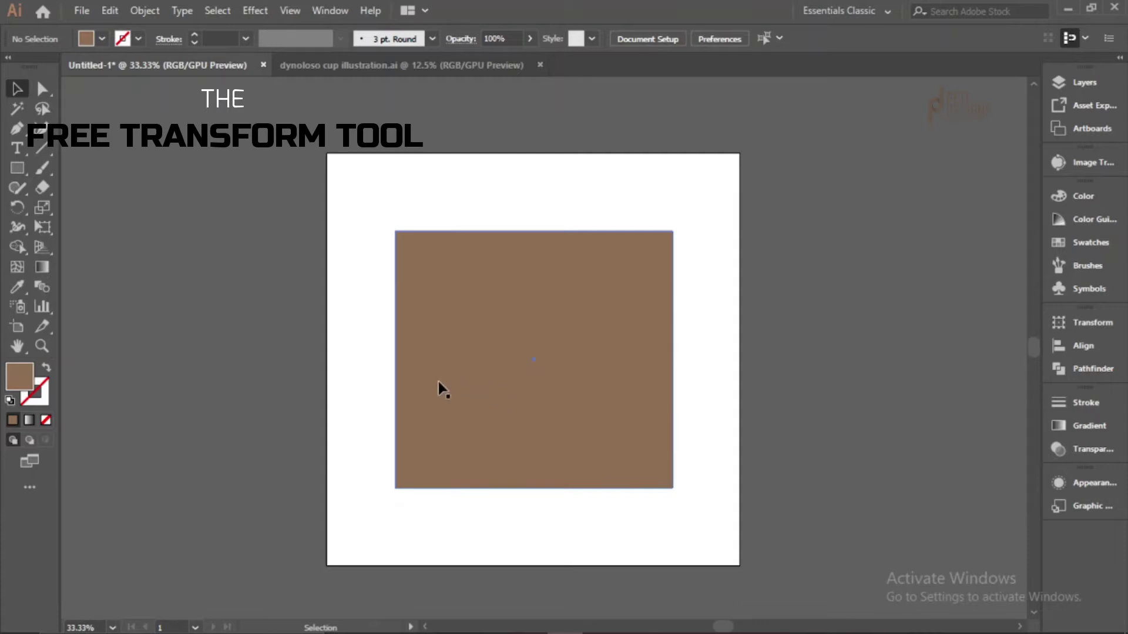
# Select the brown rectangle and activate the Free Transform tool on it.
pyautogui.click(42, 222)
pyautogui.click(40, 228)
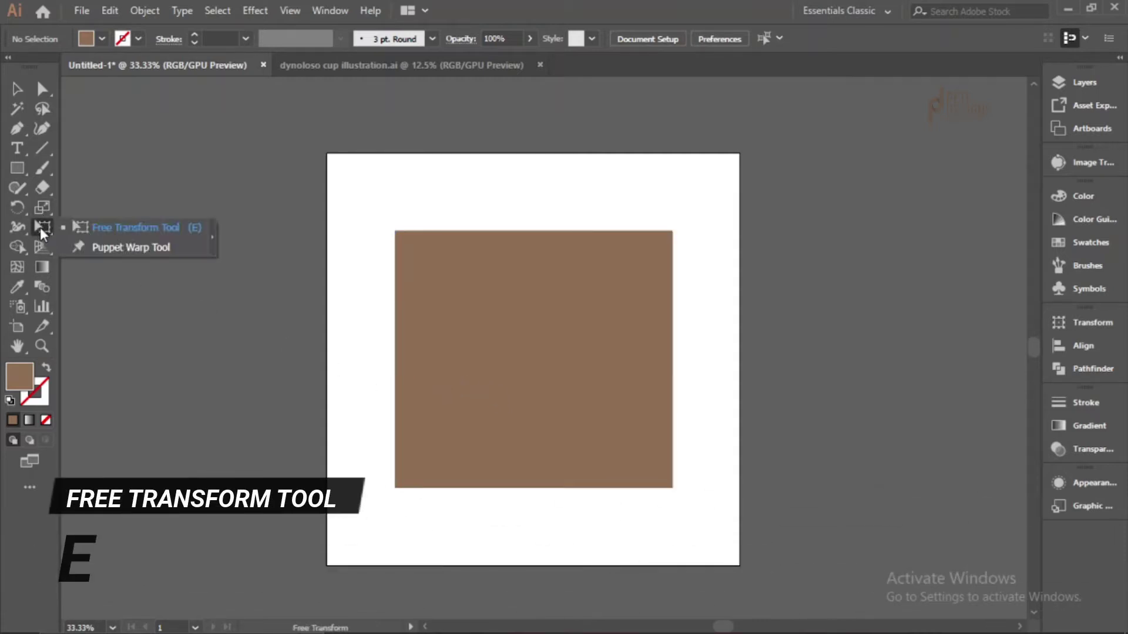
pyautogui.click(81, 228)
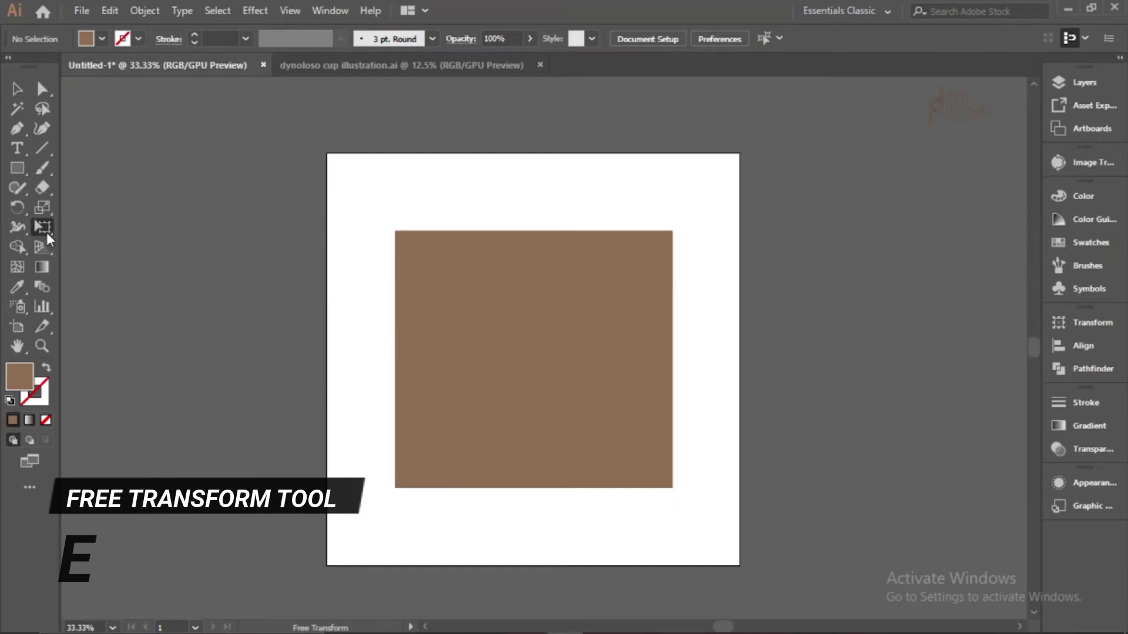
pyautogui.click(16, 88)
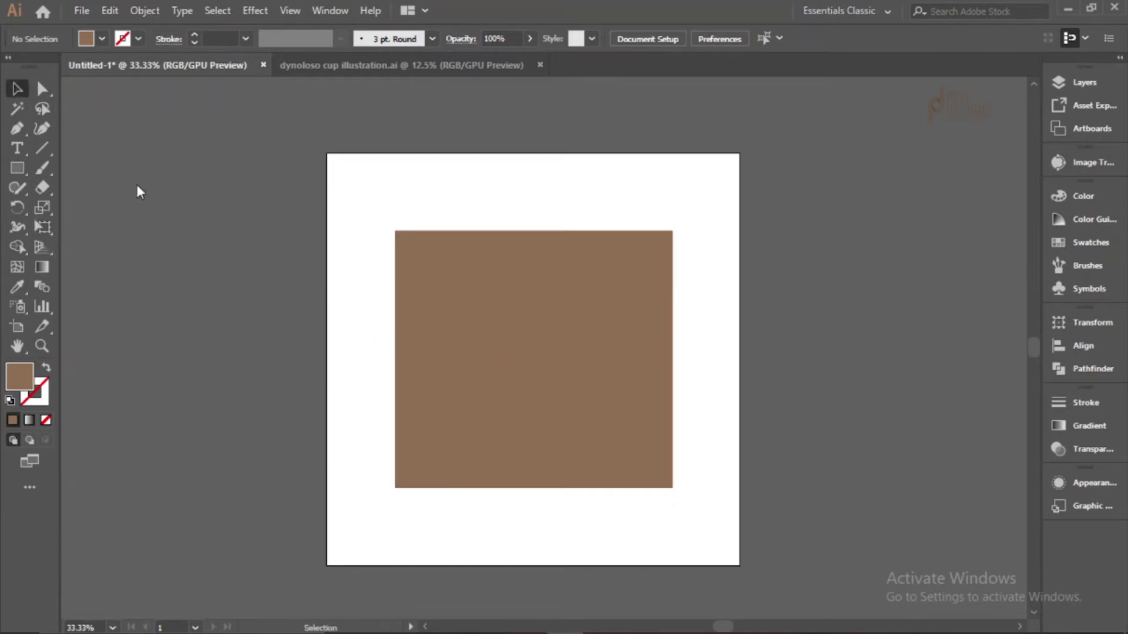
pyautogui.click(450, 349)
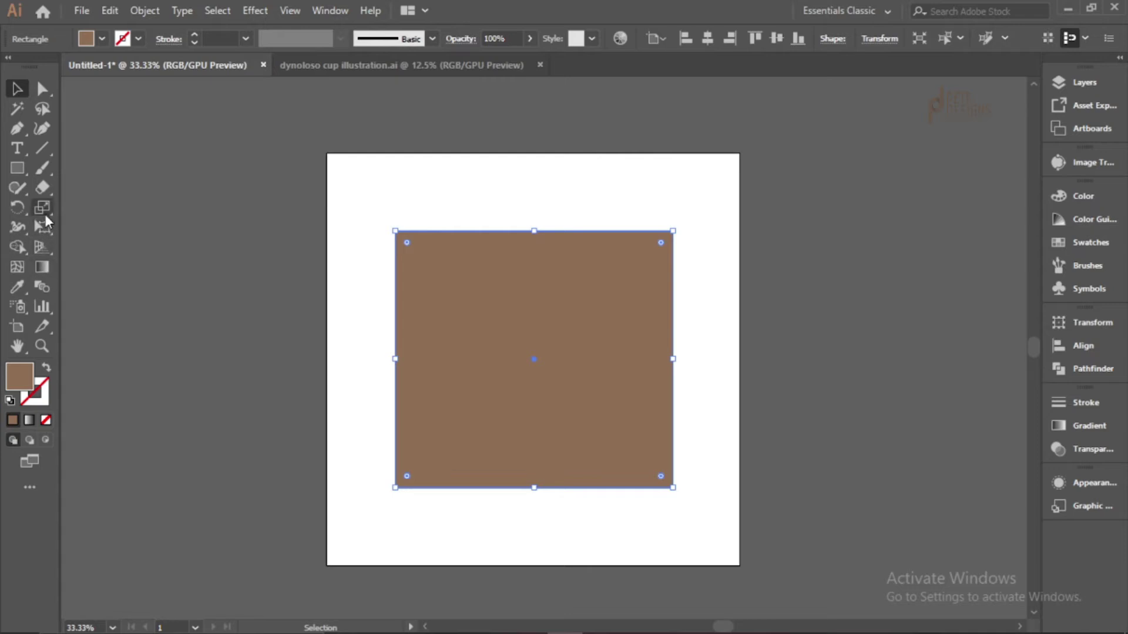
pyautogui.click(42, 227)
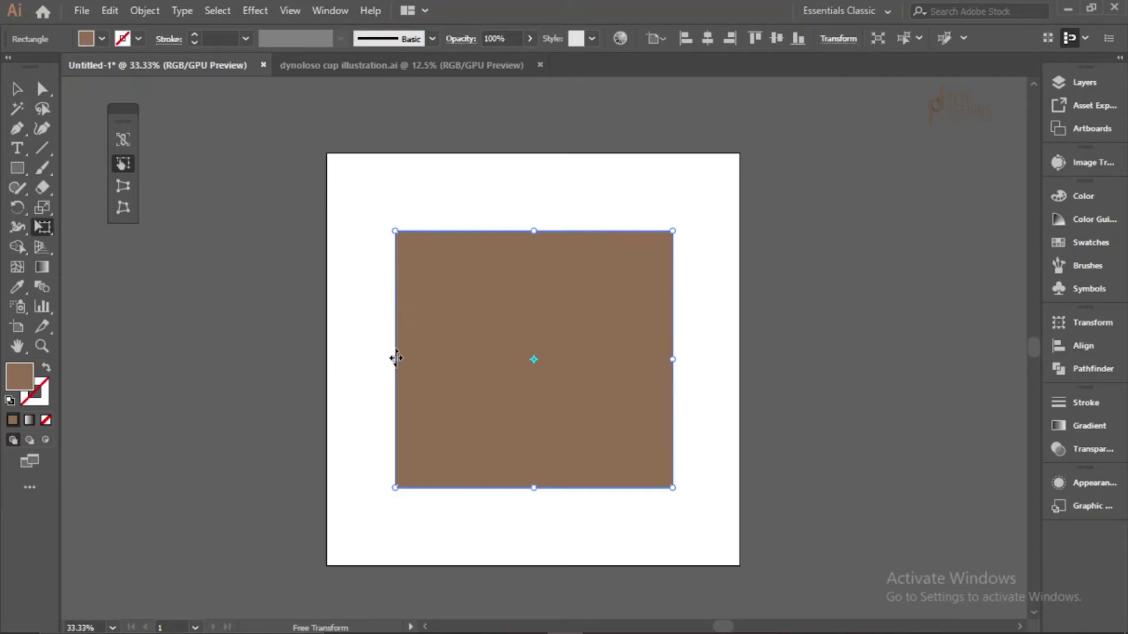
# Free-transform the rectangle by its upper-left corner, making it lower and extending it past the artboard's left edge.
pyautogui.scroll(1, 395, 358)
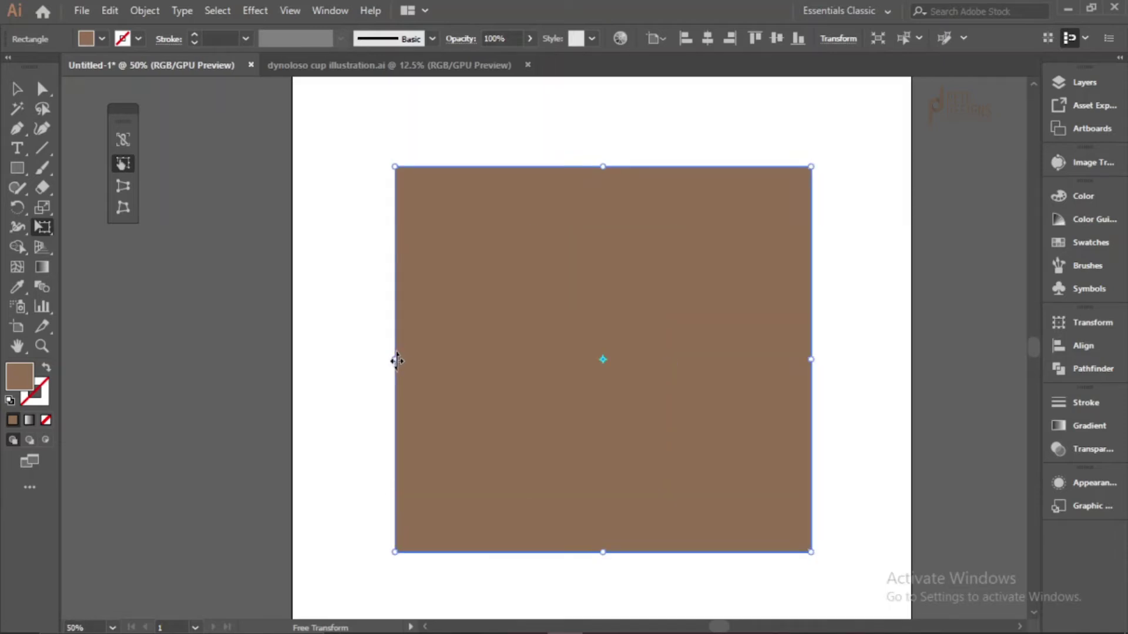
pyautogui.moveTo(395, 171); pyautogui.dragTo(213, 202)
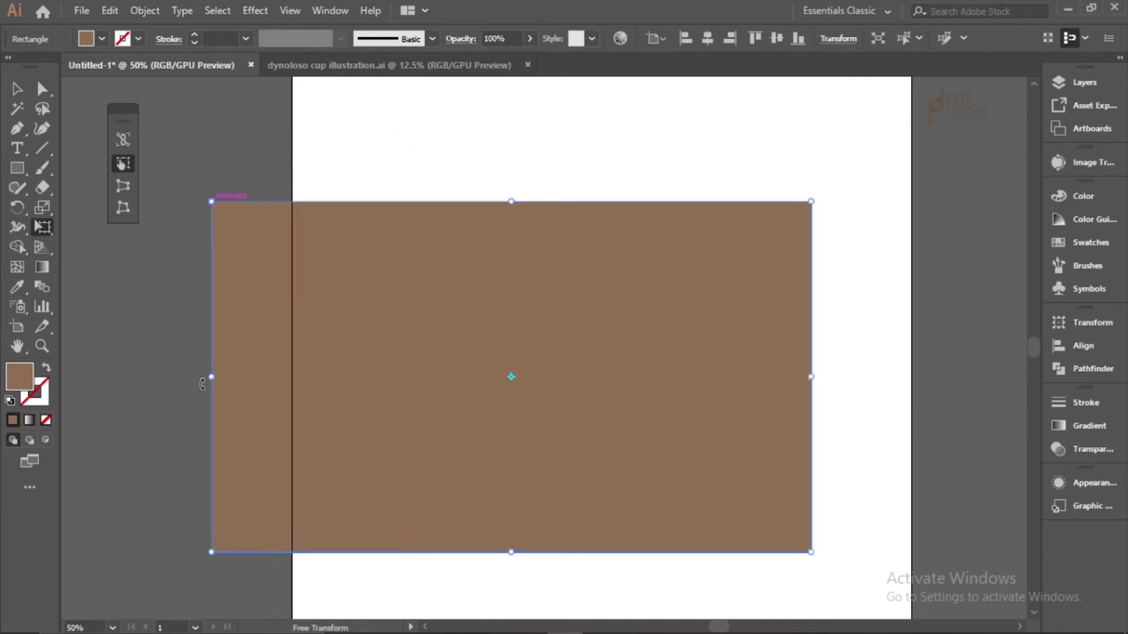
# Free-transform the rectangle by its left, right and top edges into a nearly square shape, and enlarge it from its two upper corners.
pyautogui.moveTo(209, 377); pyautogui.dragTo(473, 377)
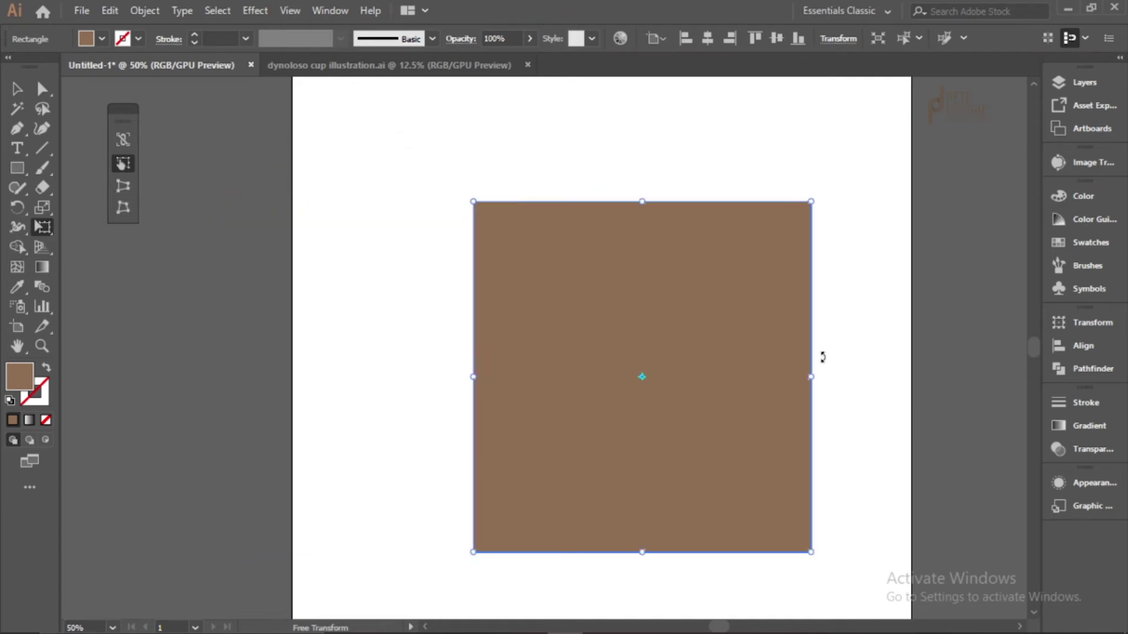
pyautogui.moveTo(809, 376); pyautogui.dragTo(718, 376)
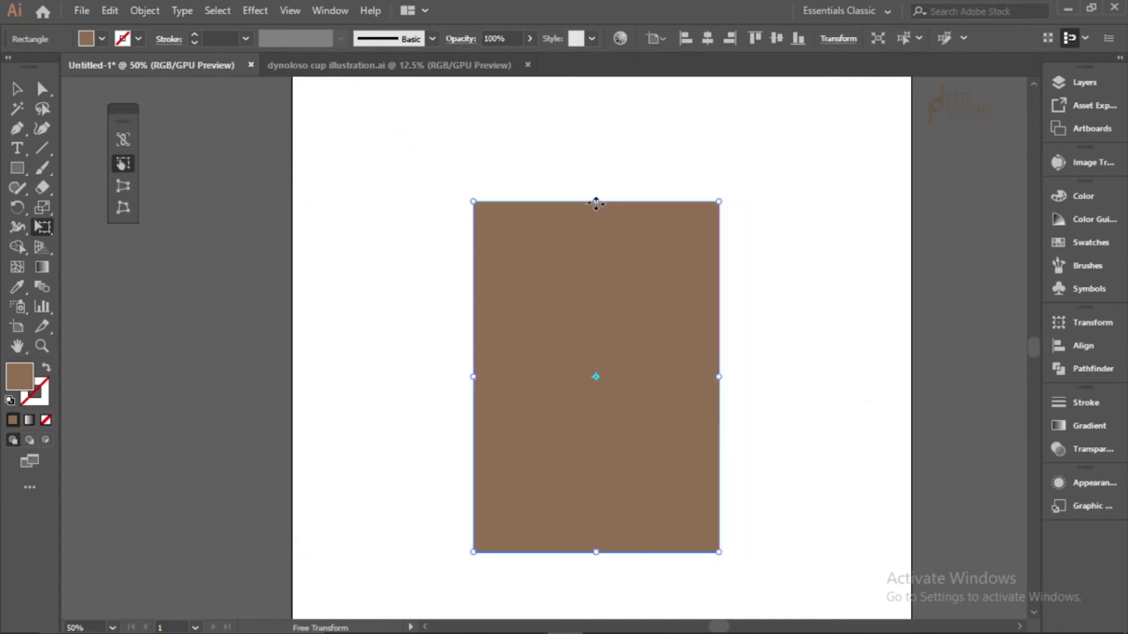
pyautogui.moveTo(596, 201); pyautogui.dragTo(598, 323)
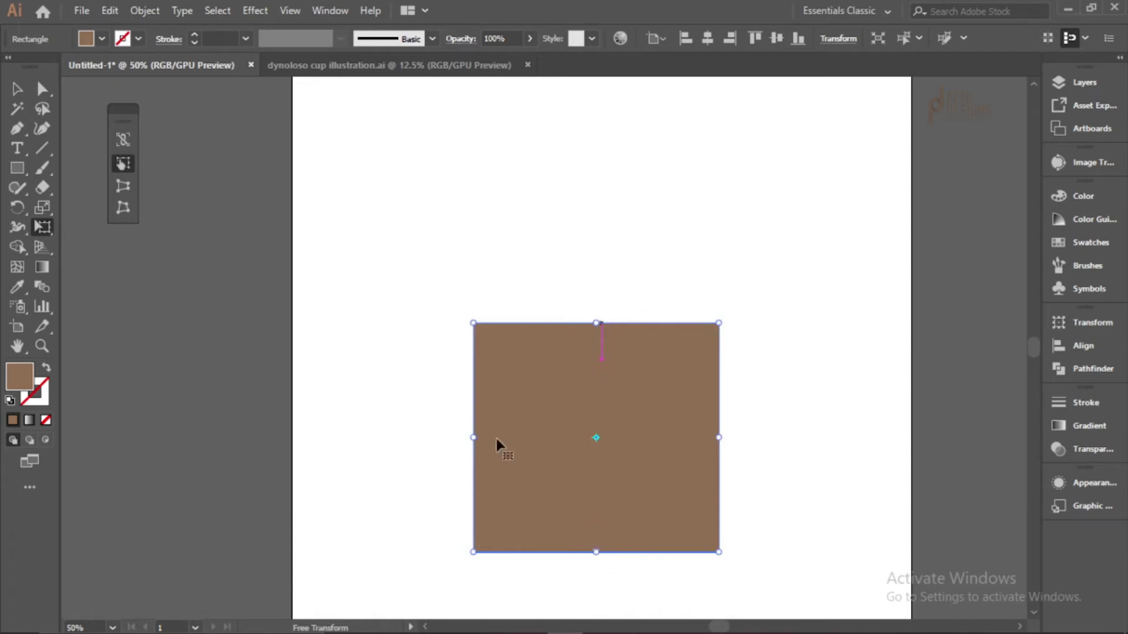
pyautogui.moveTo(473, 323); pyautogui.dragTo(398, 257)
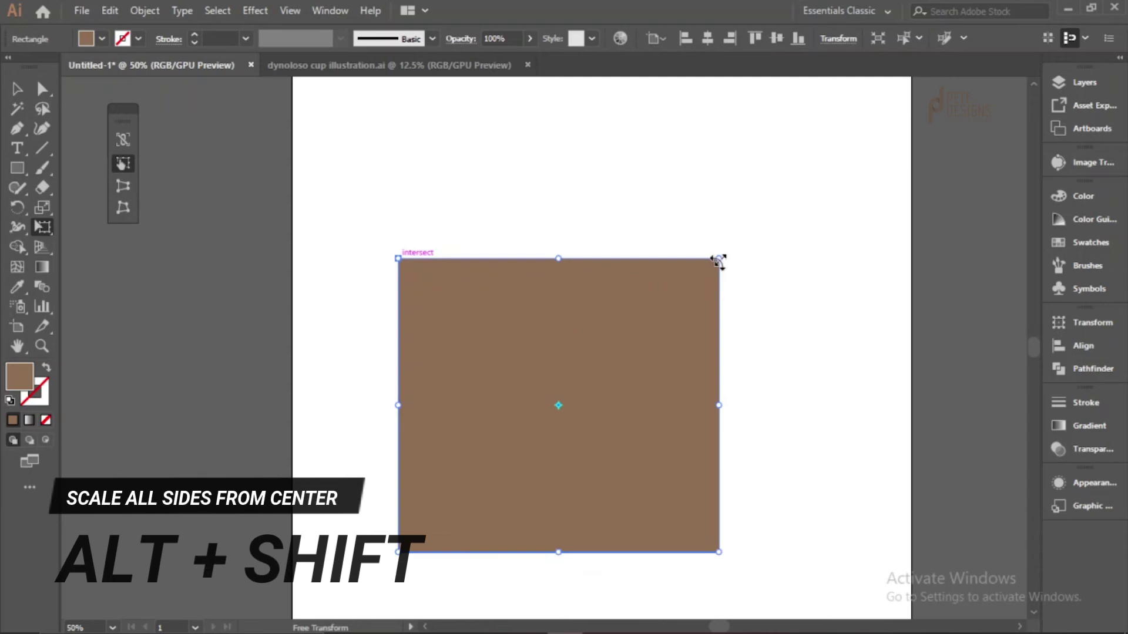
pyautogui.moveTo(718, 262); pyautogui.dragTo(833, 153)
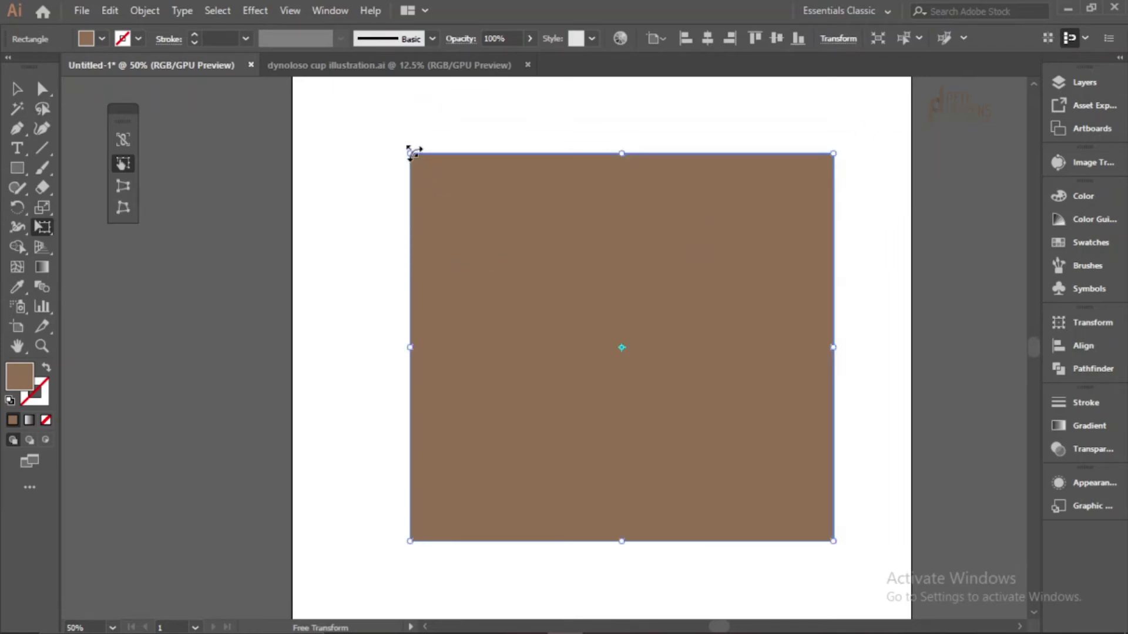
# Try rotating the rectangle slightly counterclockwise around its centre, and undo the rotation.
pyautogui.moveTo(412, 154); pyautogui.dragTo(383, 246)
pyautogui.scroll(3, 482, 221)
pyautogui.scroll(-5, 411, 262)
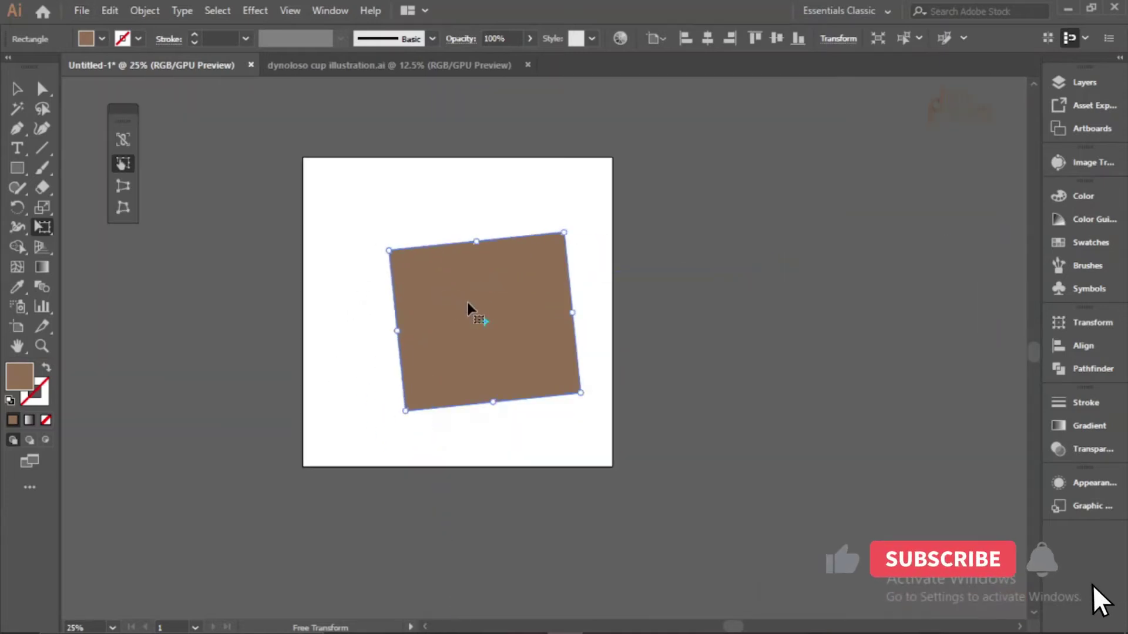
pyautogui.hotkey('ctrl', 'z')
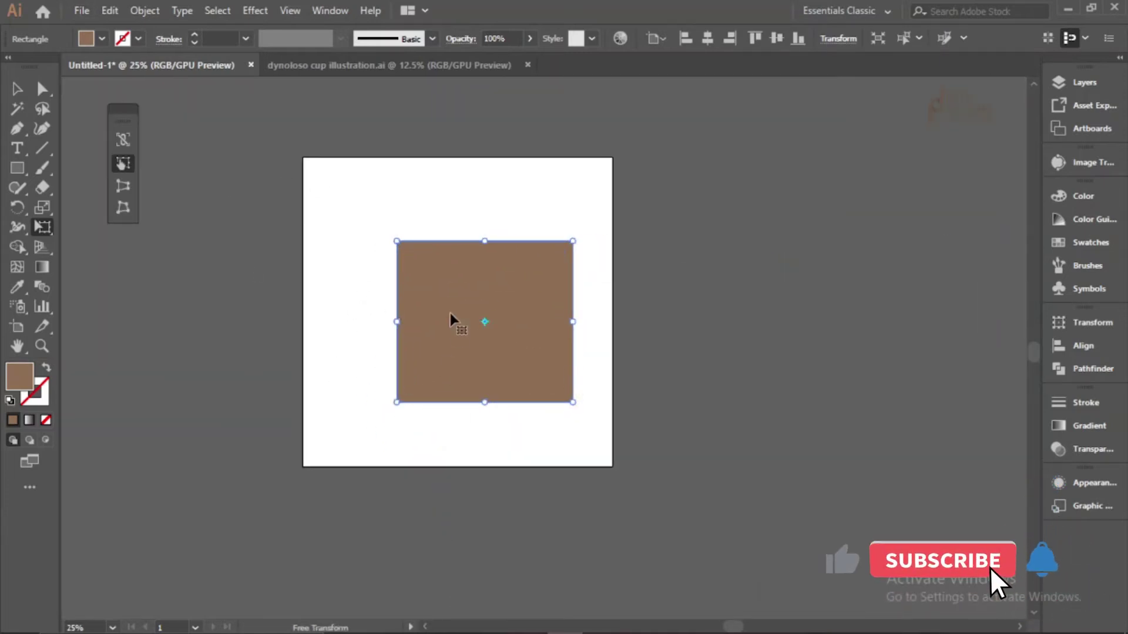
# Move the rectangle slightly up and to the left, closer to the artboard's centre.
pyautogui.scroll(2, 433, 317)
pyautogui.scroll(-1, 513, 351)
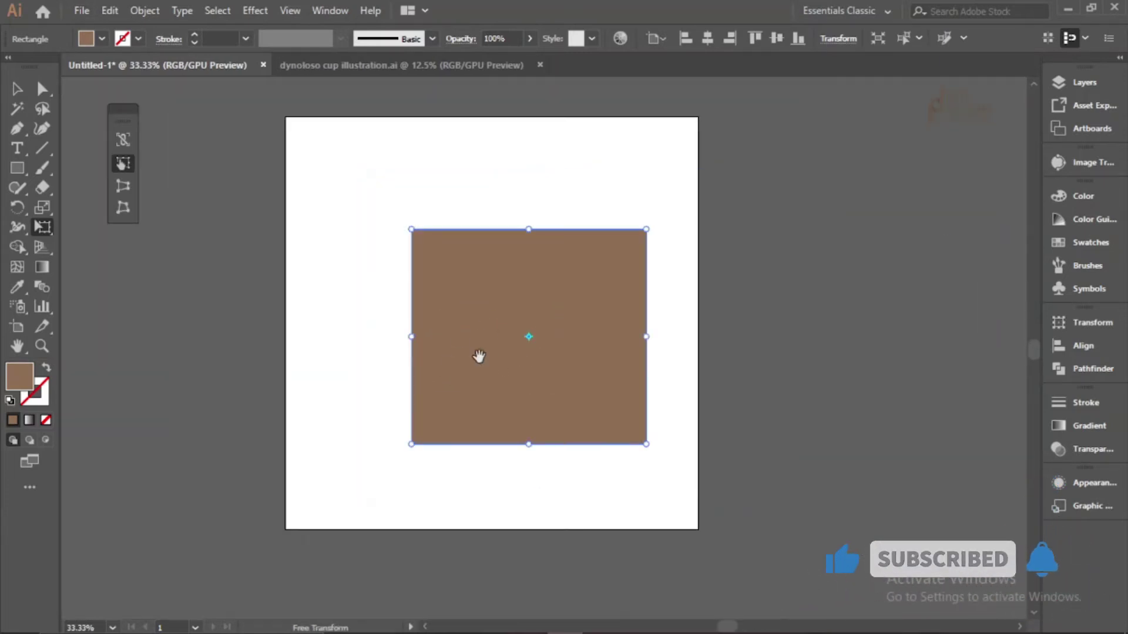
pyautogui.moveTo(478, 355); pyautogui.dragTo(585, 317)
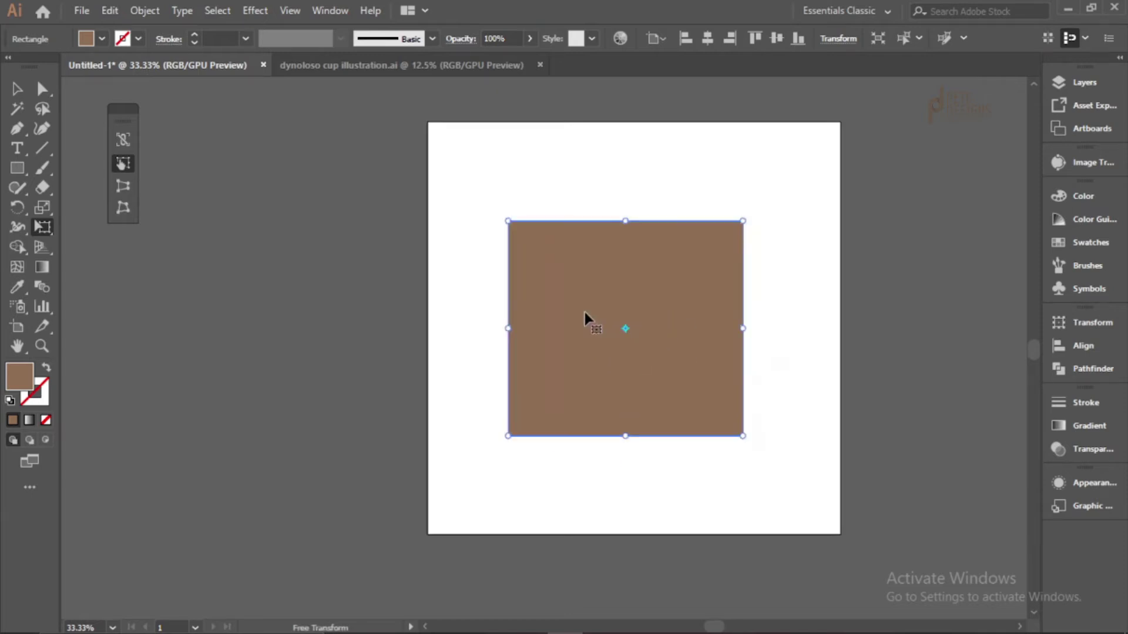
pyautogui.scroll(1, 573, 332)
pyautogui.hscroll(1, 573, 332)
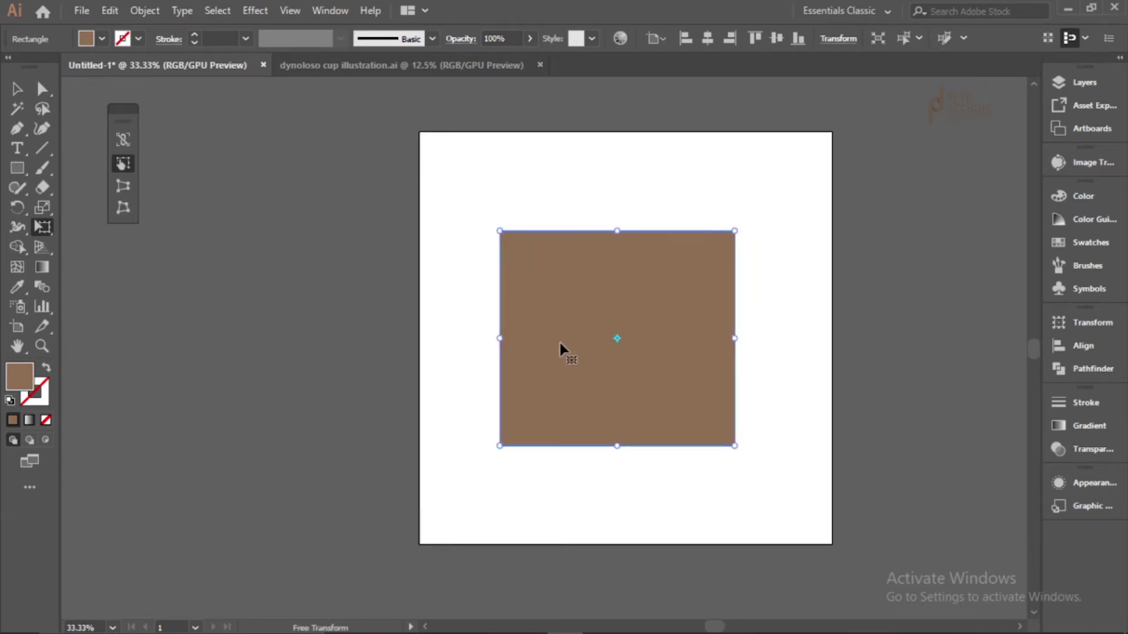
# Try setting the rectangle's width to 200 px with width and height proportions constrained, and undo the resize.
pyautogui.click(841, 44)
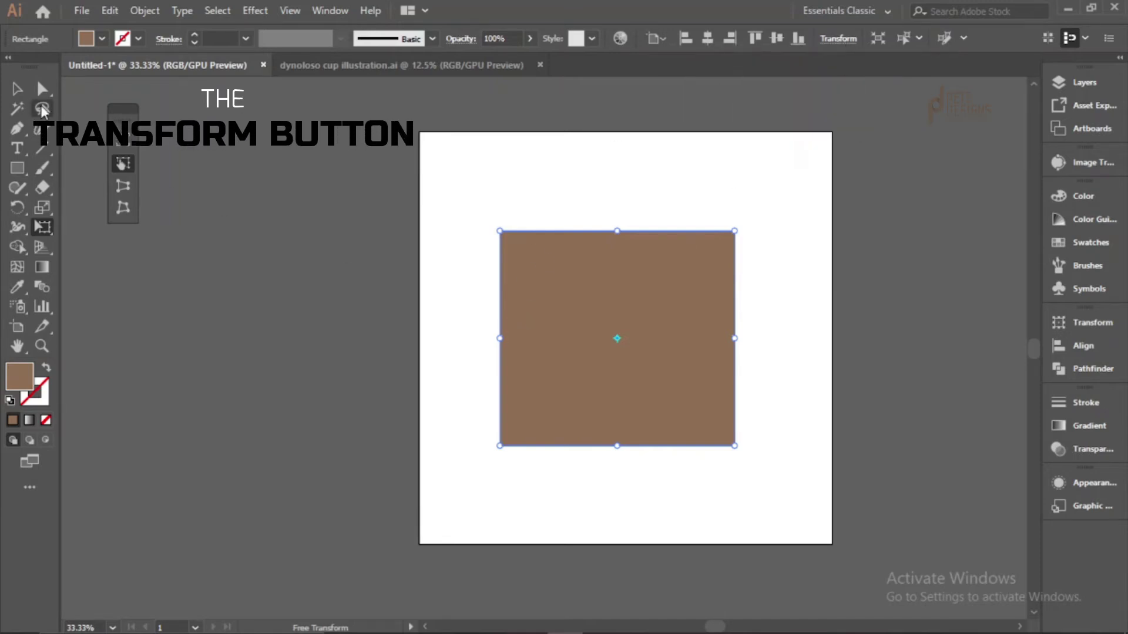
pyautogui.click(16, 88)
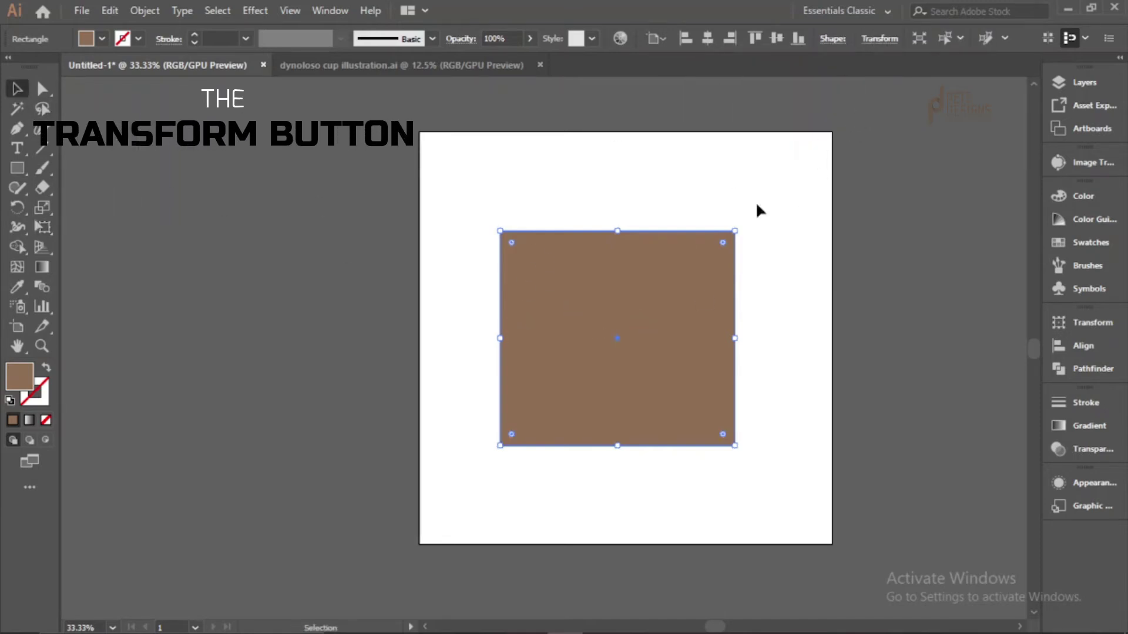
pyautogui.click(883, 41)
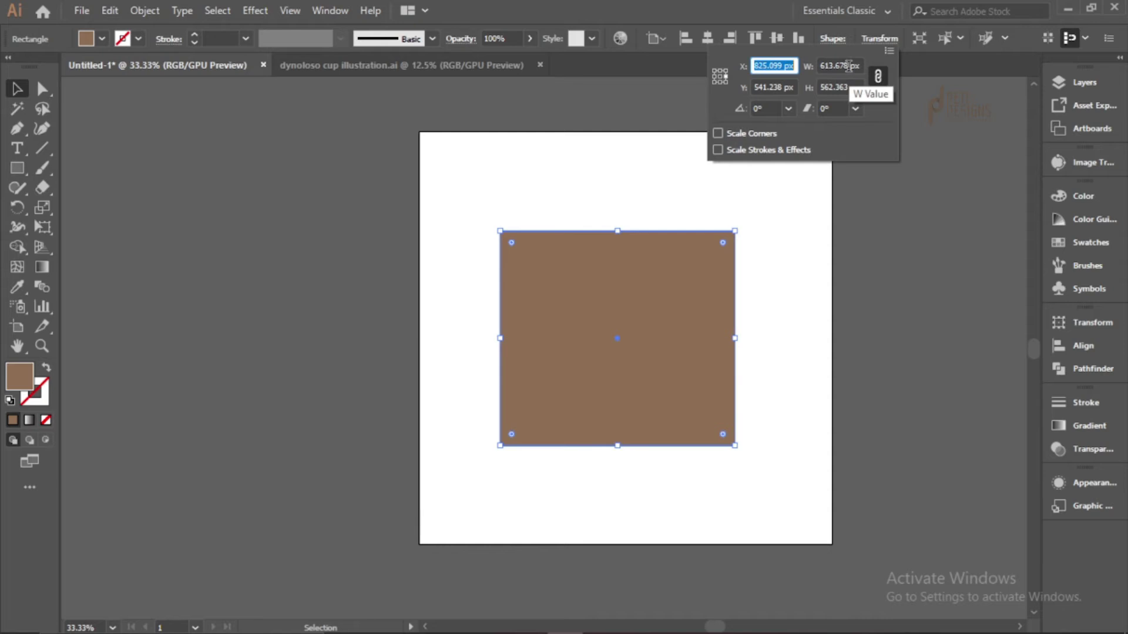
pyautogui.moveTo(848, 65); pyautogui.dragTo(817, 65)
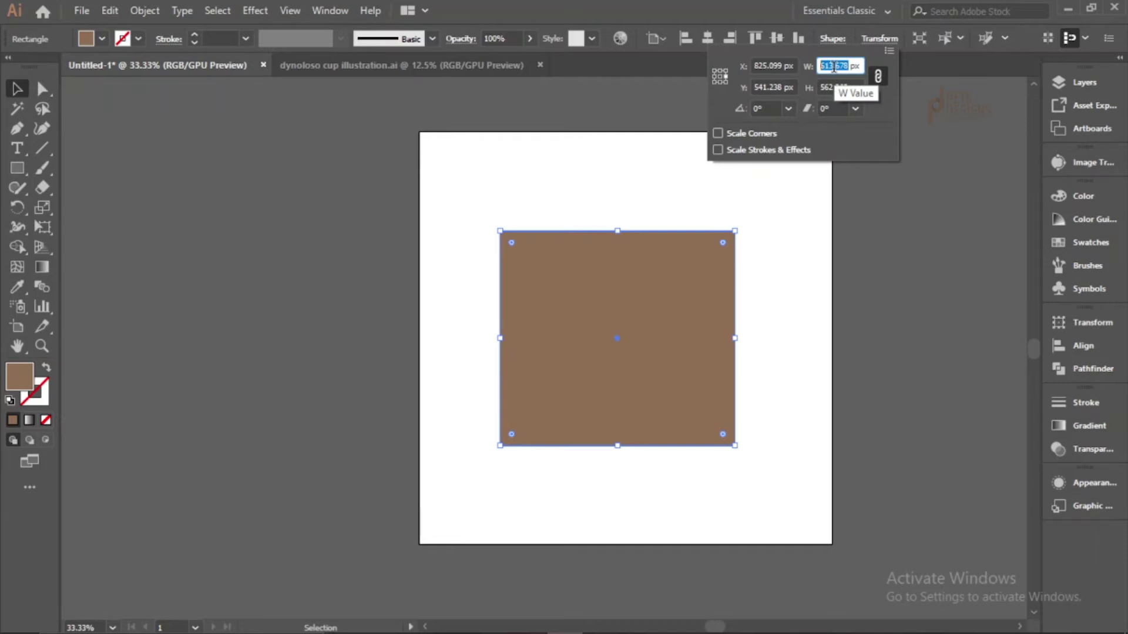
pyautogui.write('200')
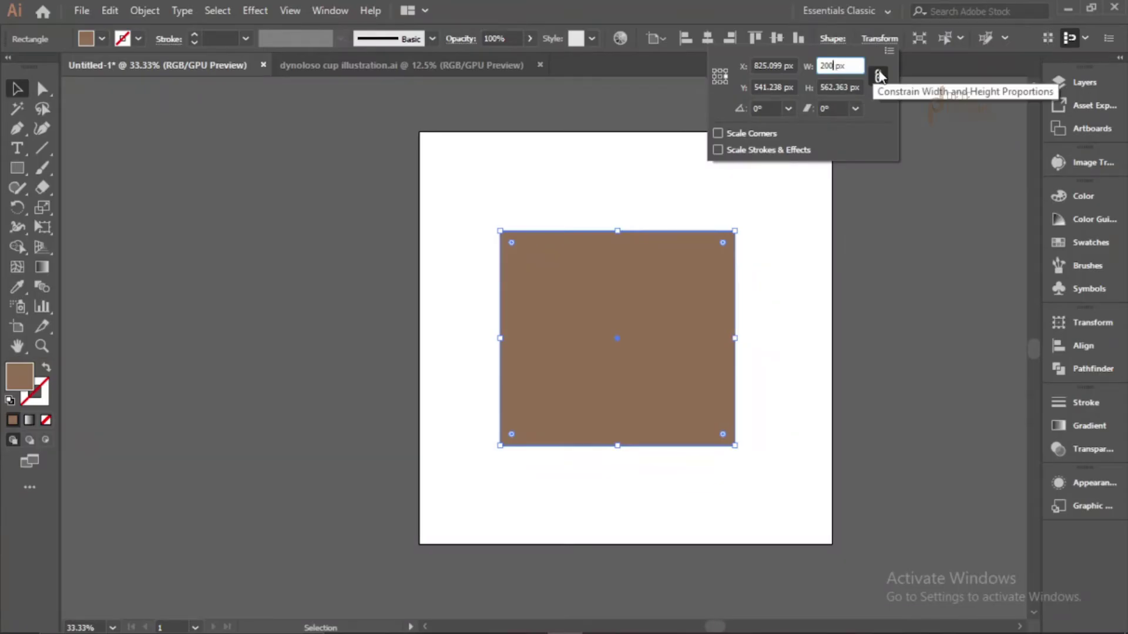
pyautogui.click(879, 76)
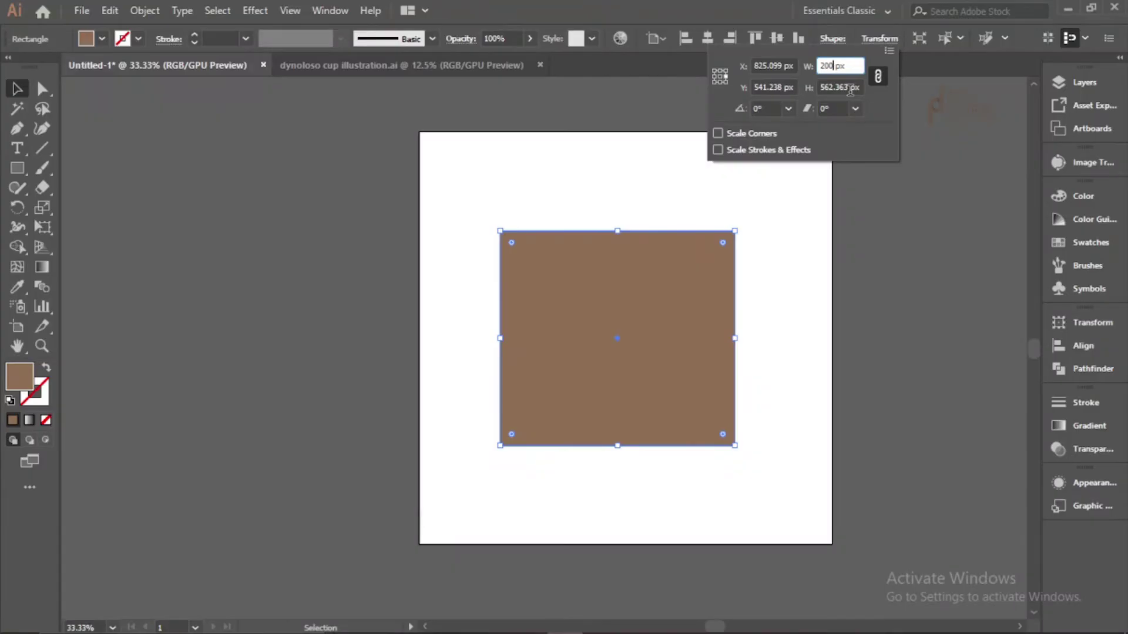
pyautogui.press('Return')
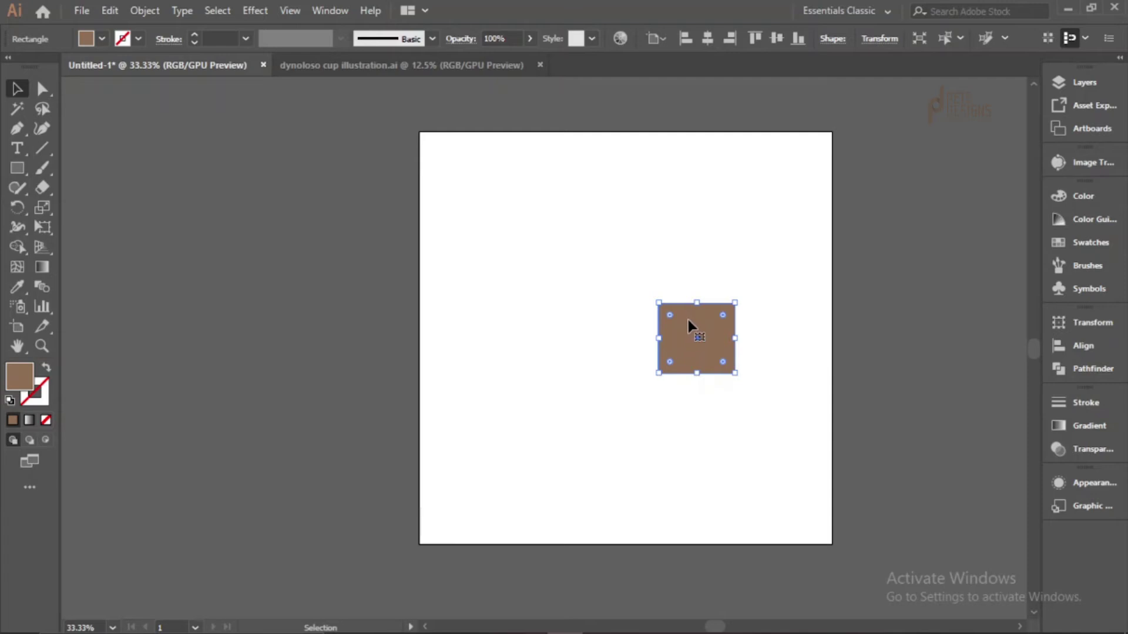
pyautogui.hotkey('ctrl', 'z')
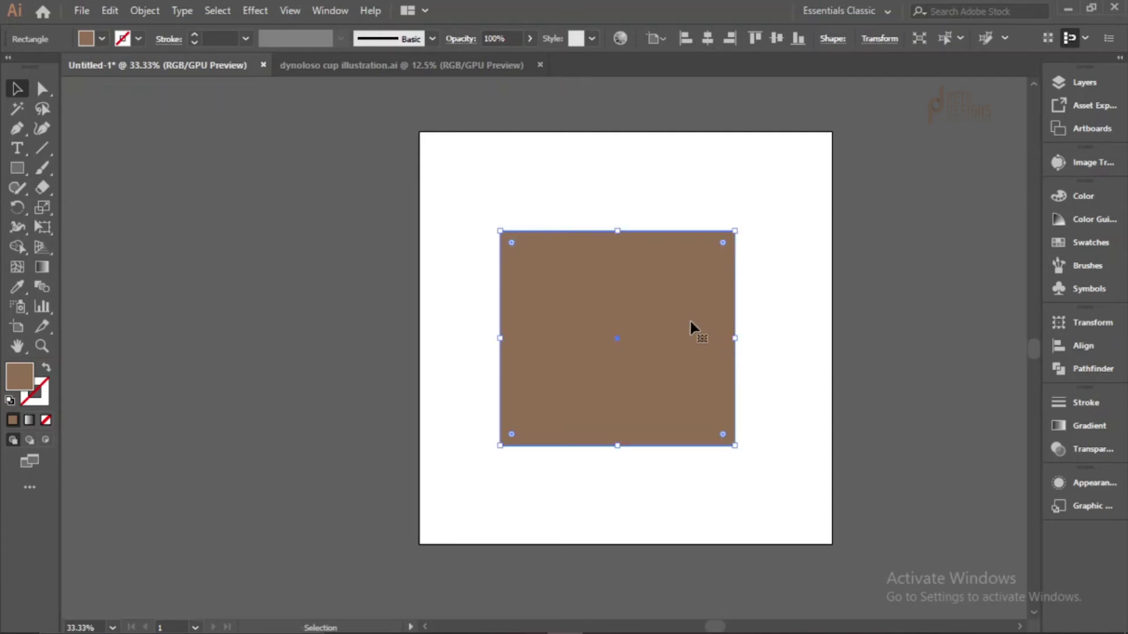
# Try setting the rectangle's width to 200 px with proportions unconstrained, then undo the resize and deselect the rectangle.
pyautogui.click(890, 38)
pyautogui.click(880, 79)
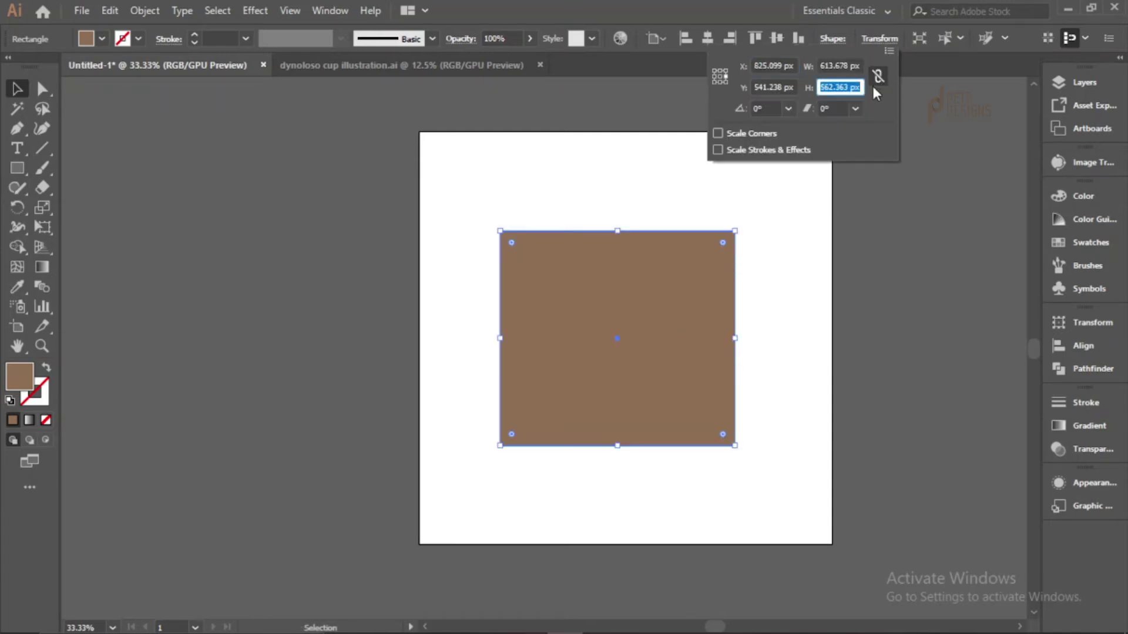
pyautogui.moveTo(823, 66); pyautogui.dragTo(849, 68)
pyautogui.write('200')
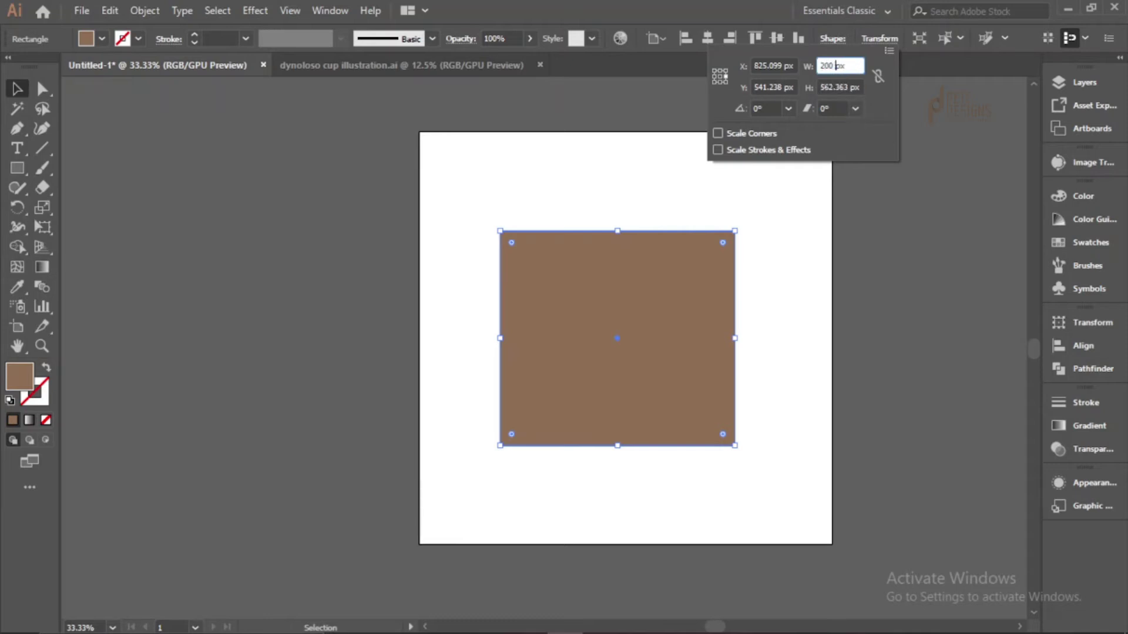
pyautogui.press('Return')
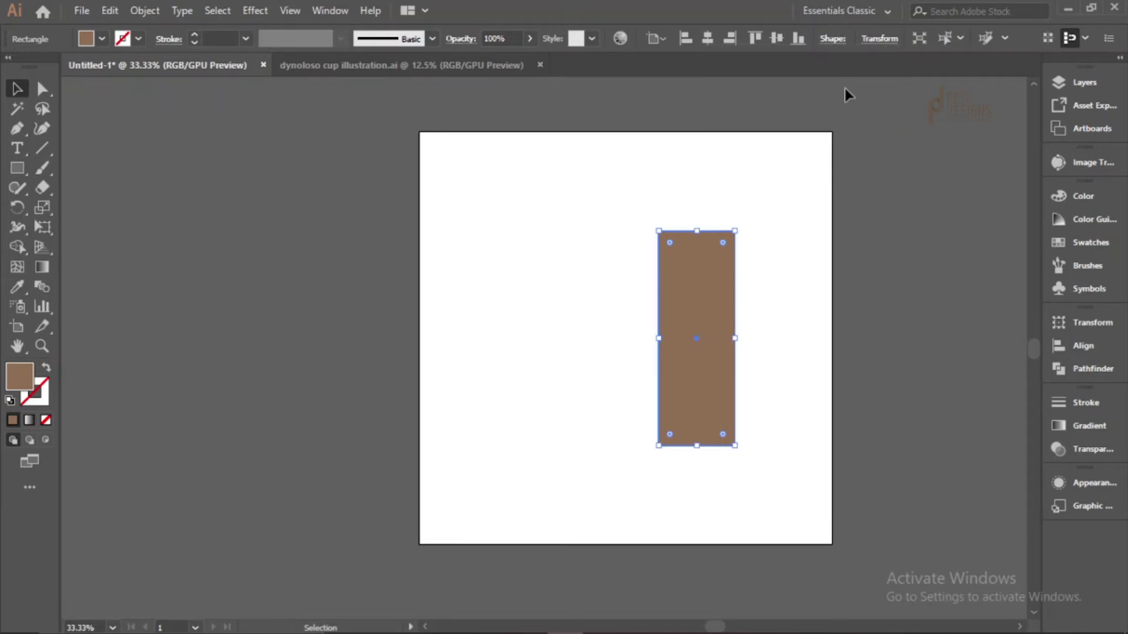
pyautogui.click(865, 45)
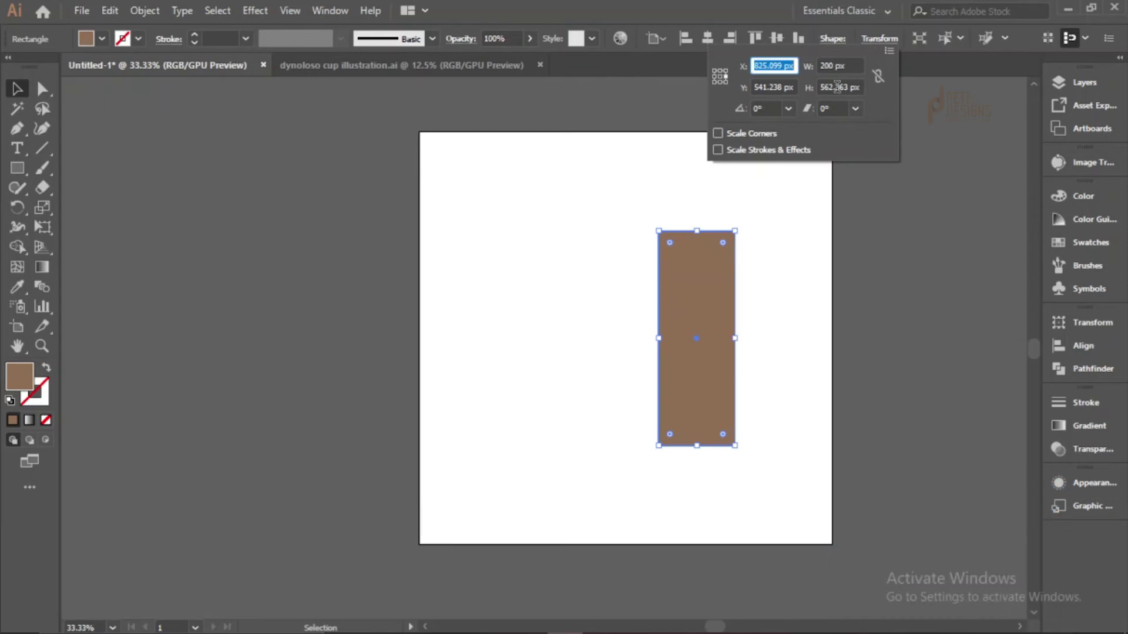
pyautogui.click(876, 40)
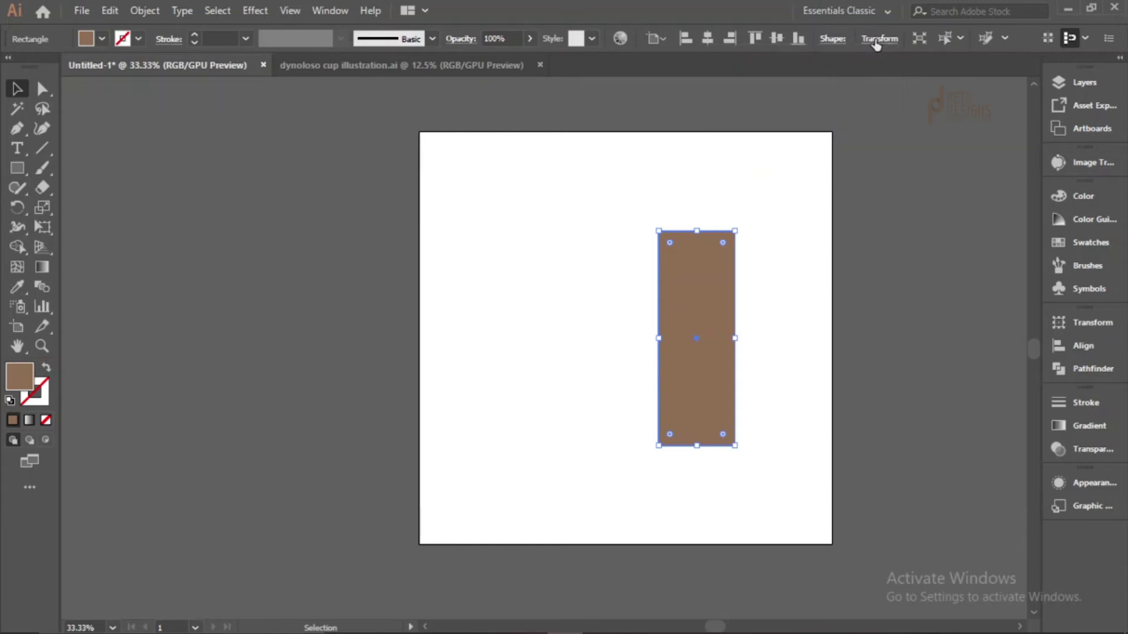
pyautogui.hotkey('ctrl', 'z')
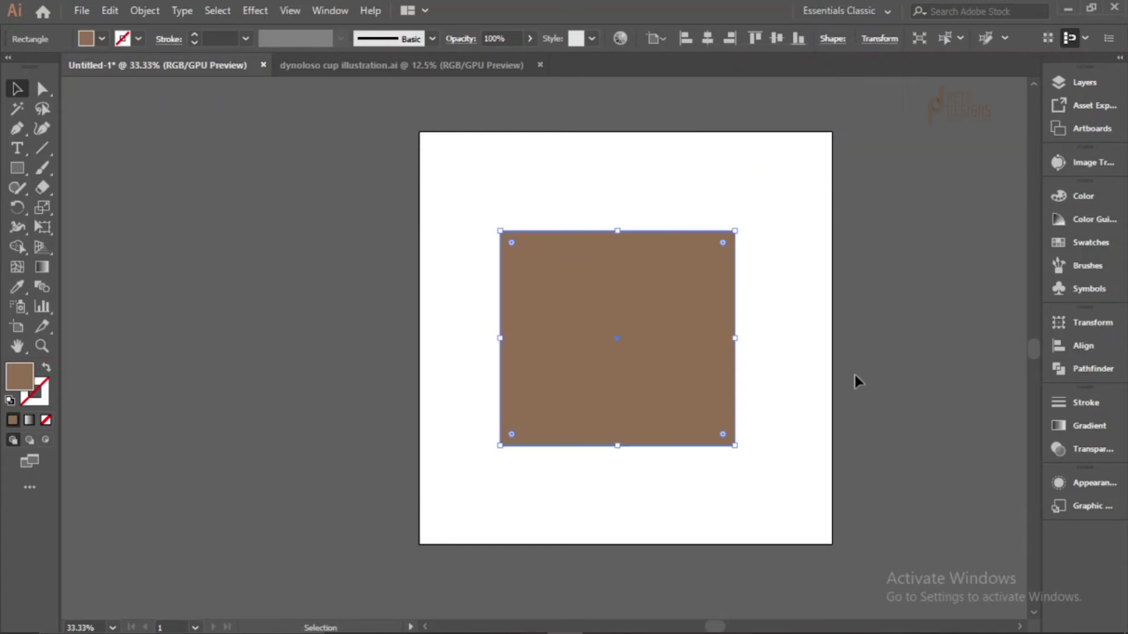
pyautogui.click(881, 429)
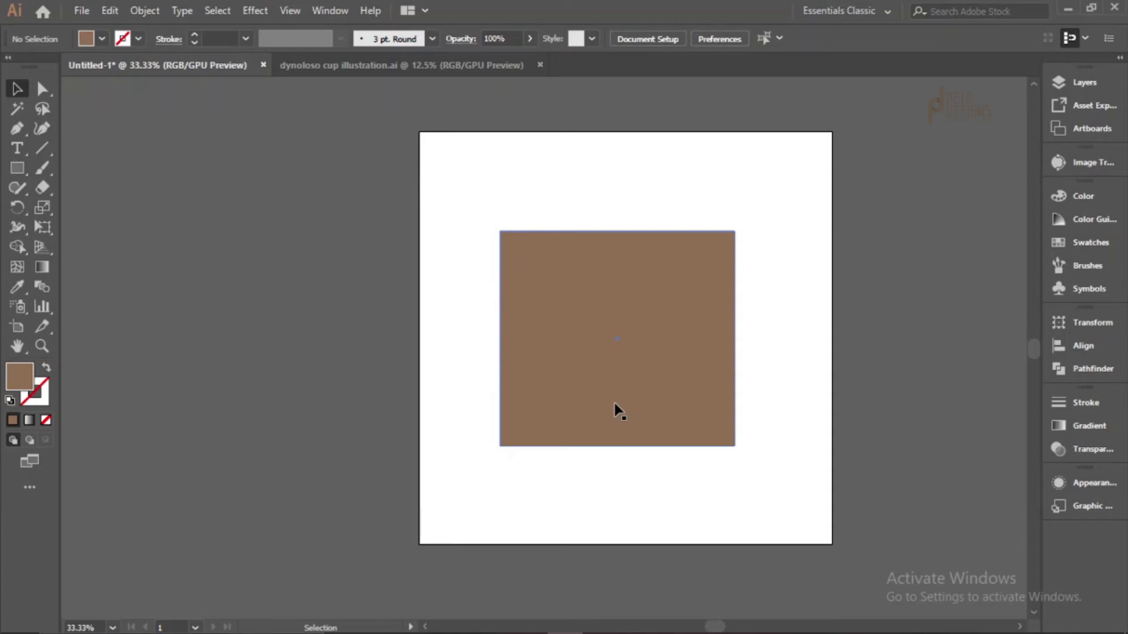
# Select the rectangle and scale it slightly larger about its centre with the Scale tool, pulling outward from its upper-left corner.
pyautogui.click(540, 419)
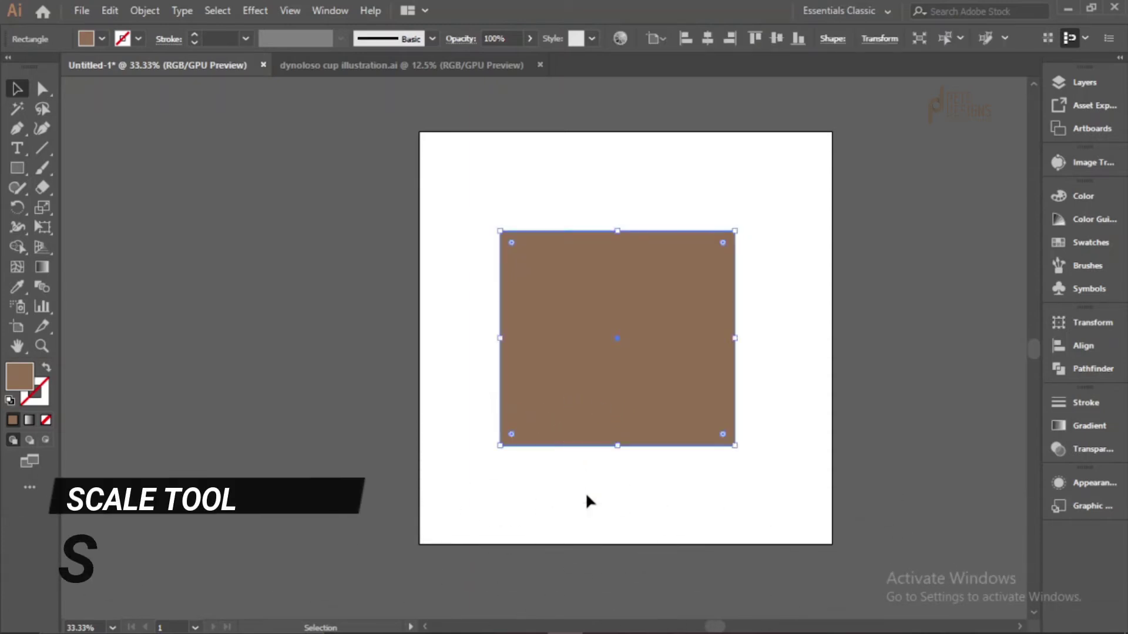
pyautogui.press('s')
pyautogui.click(39, 212)
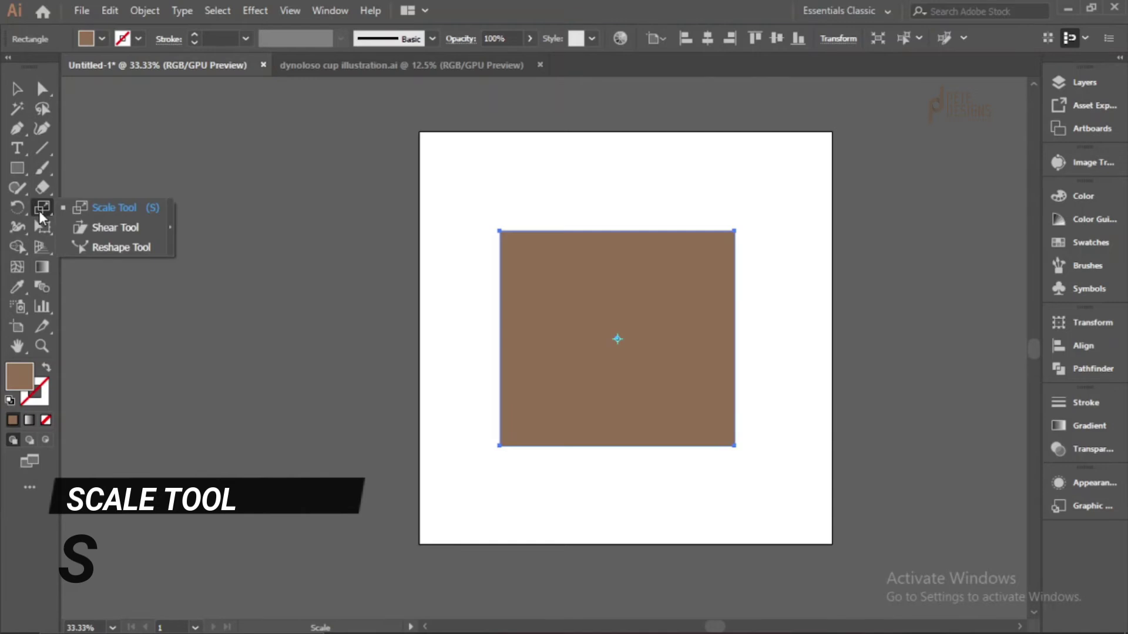
pyautogui.click(89, 207)
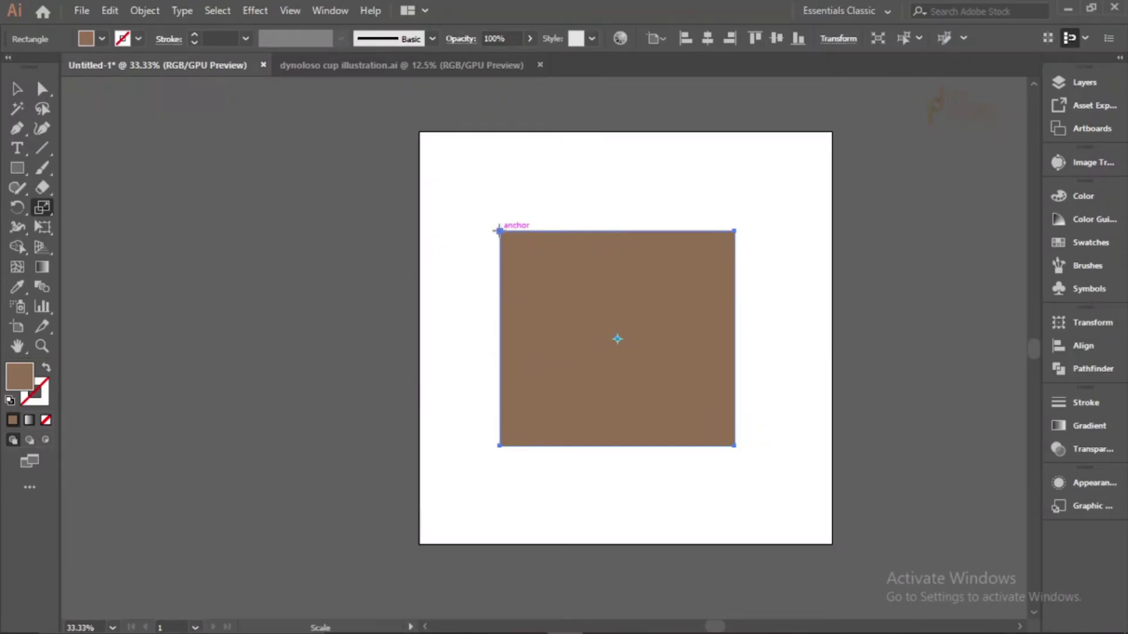
pyautogui.moveTo(498, 229)
pyautogui.mouseDown()
pyautogui.moveTo(406, 194)
pyautogui.moveTo(287, 120)
pyautogui.moveTo(322, 127)
pyautogui.moveTo(475, 243)
pyautogui.moveTo(444, 252)
pyautogui.moveTo(423, 330)
pyautogui.moveTo(433, 224)
pyautogui.moveTo(541, 176)
pyautogui.moveTo(580, 177)
pyautogui.moveTo(385, 186)
pyautogui.moveTo(390, 218)
pyautogui.moveTo(490, 219)
pyautogui.mouseUp()
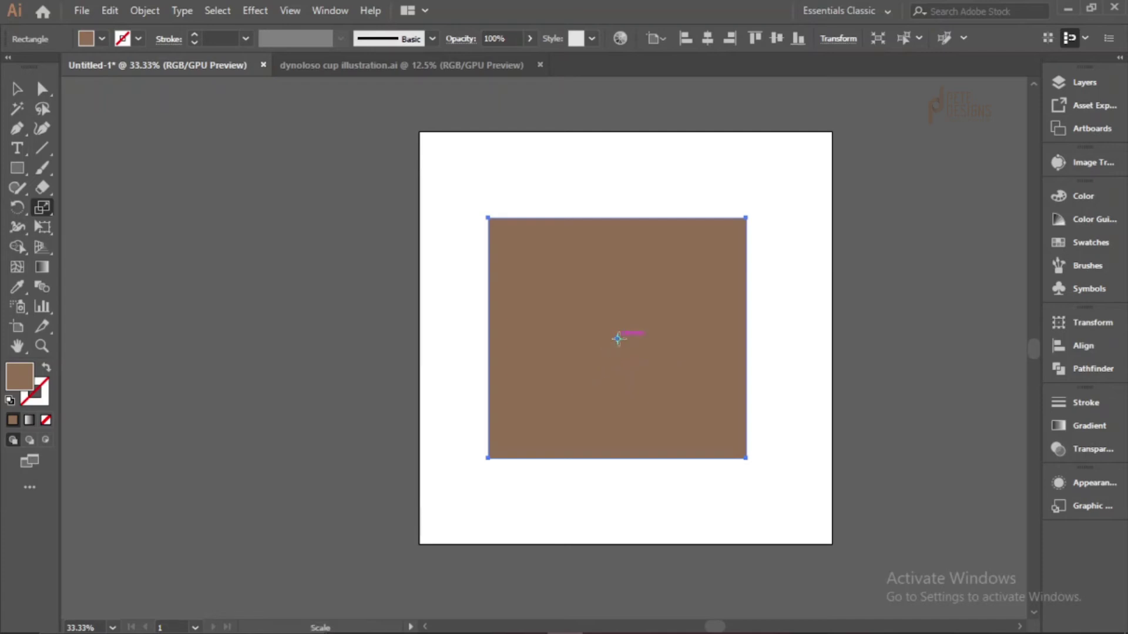
# Place the scaling reference point at the rectangle's lower-left corner and reduce the height slightly from the upper-right corner.
pyautogui.moveTo(617, 339); pyautogui.dragTo(488, 458)
pyautogui.moveTo(748, 221); pyautogui.dragTo(748, 281)
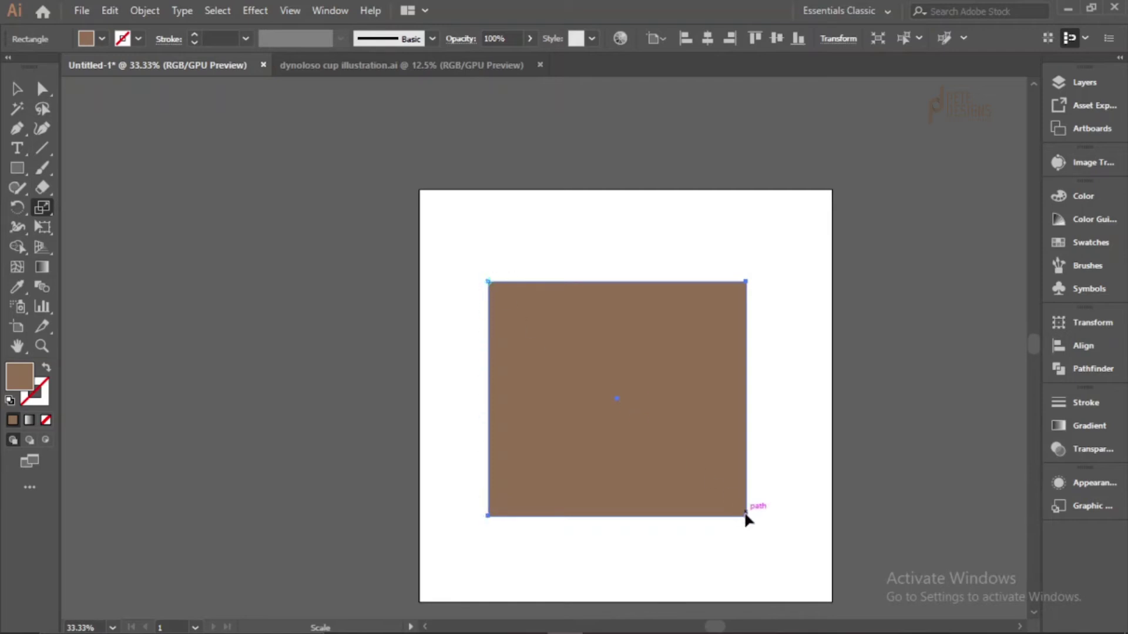
pyautogui.moveTo(745, 518)
pyautogui.mouseDown()
pyautogui.moveTo(835, 568)
pyautogui.moveTo(847, 445)
pyautogui.moveTo(927, 599)
pyautogui.moveTo(773, 512)
pyautogui.moveTo(745, 517)
pyautogui.mouseUp()
# Try a uniform 200% scale on the rectangle with the Scale options, briefly previewing the result.
pyautogui.doubleClick(45, 210)
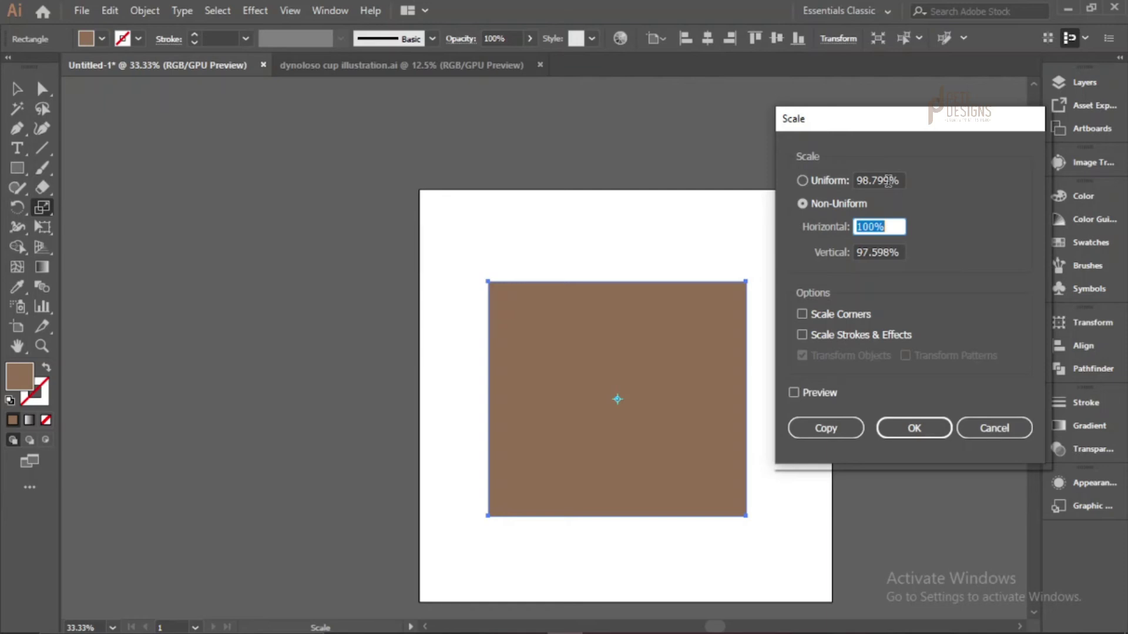
pyautogui.moveTo(889, 181); pyautogui.dragTo(854, 184)
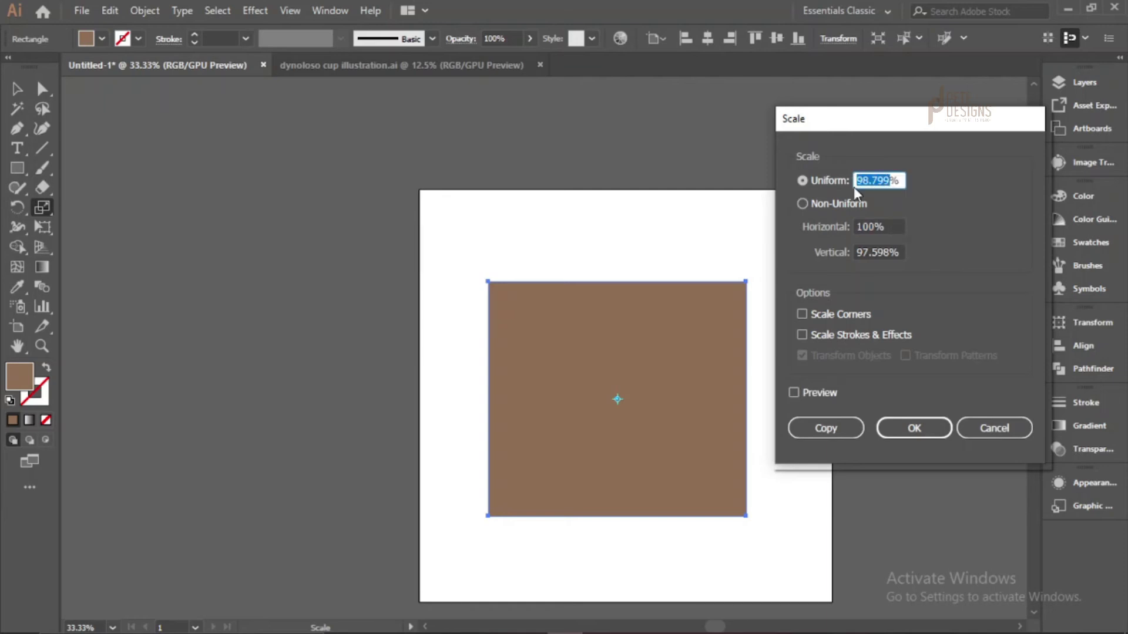
pyautogui.write('200')
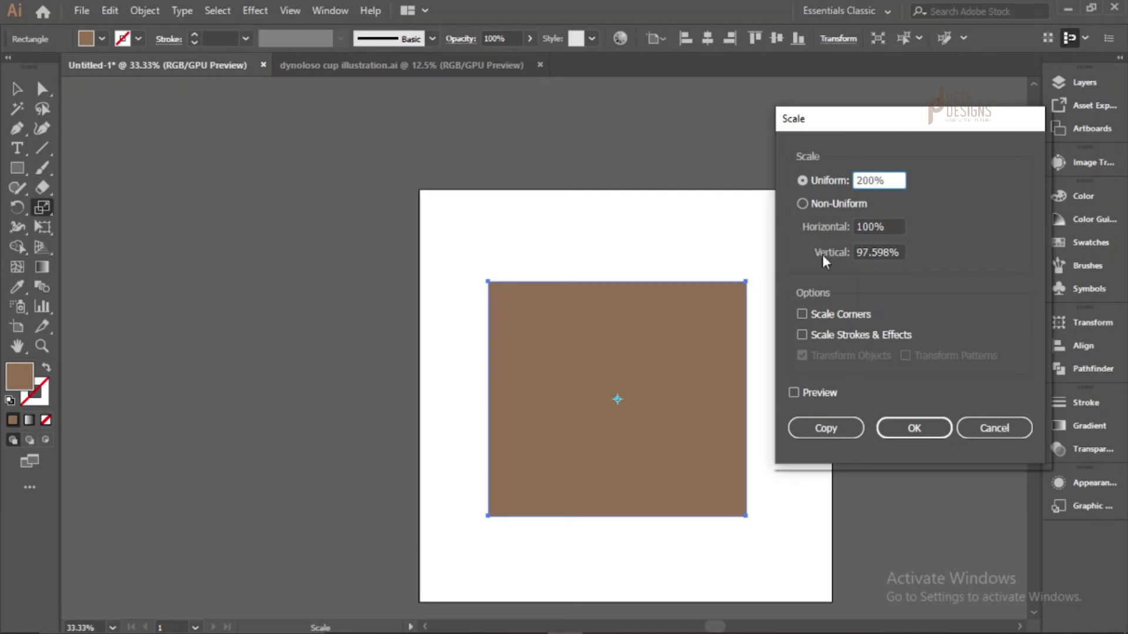
pyautogui.click(812, 389)
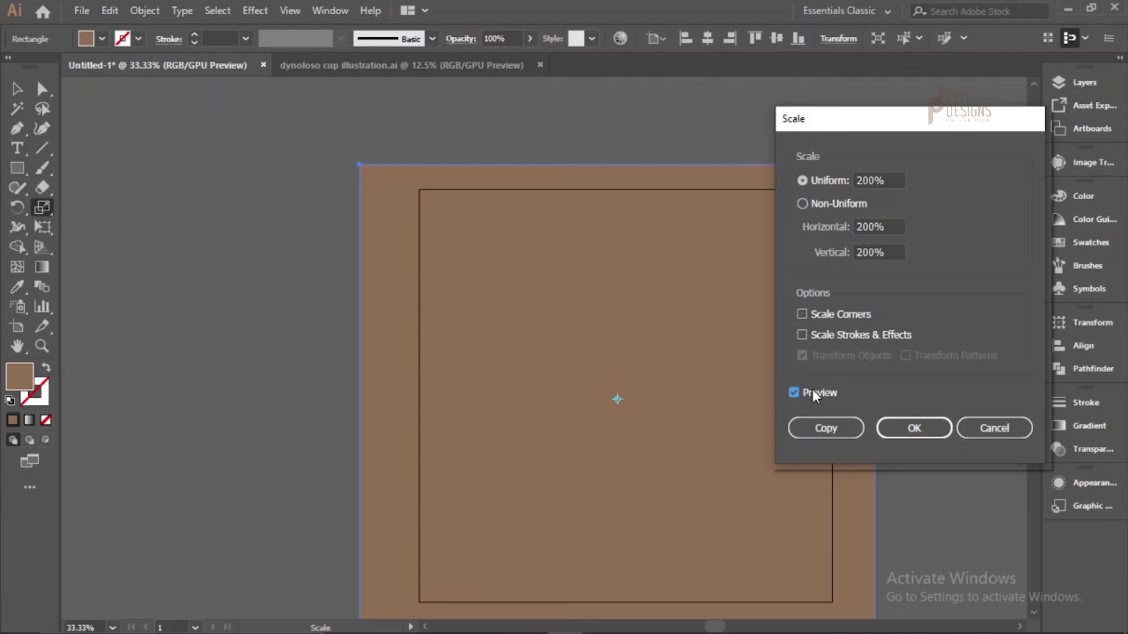
pyautogui.click(812, 389)
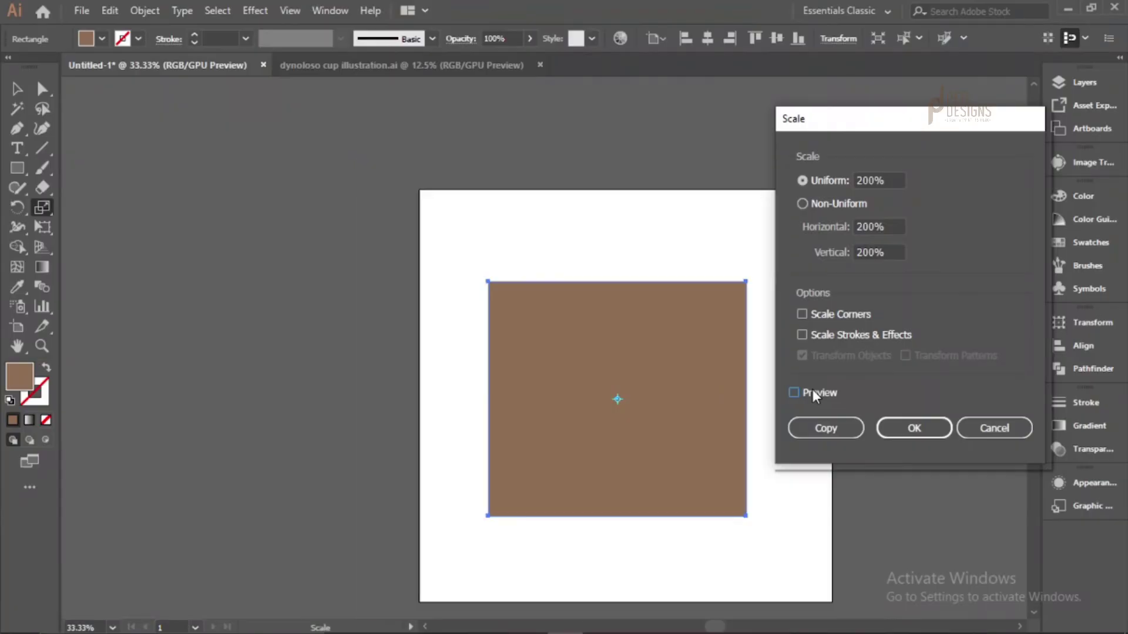
# Preview a non-uniform scale of 100% horizontal and 200% vertical on the rectangle, then cancel the scaling.
pyautogui.click(806, 204)
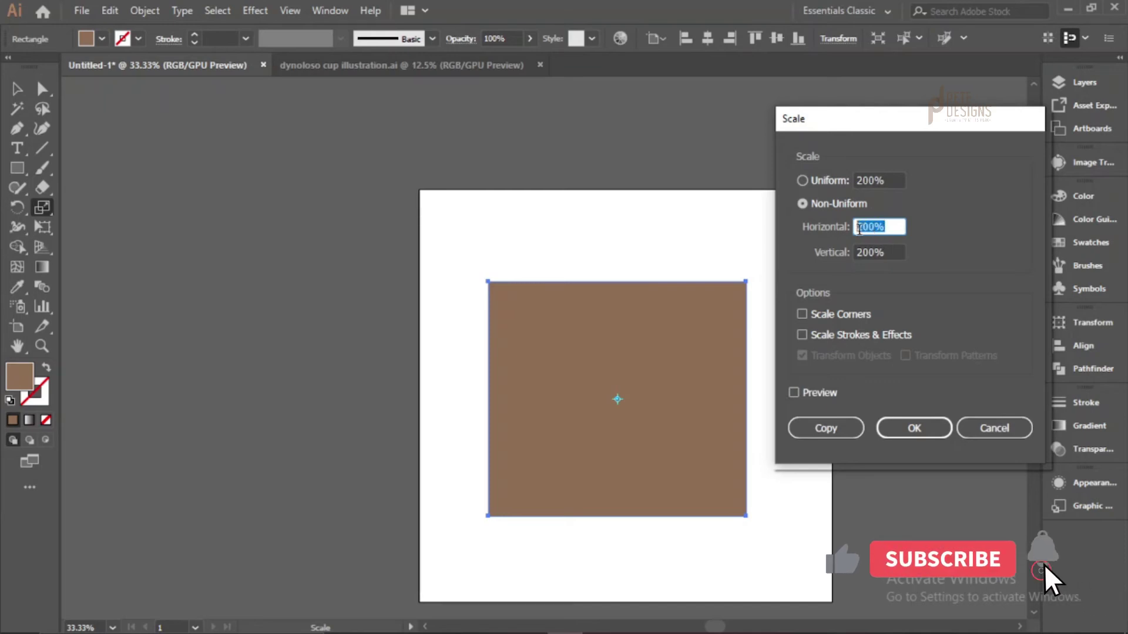
pyautogui.write('100')
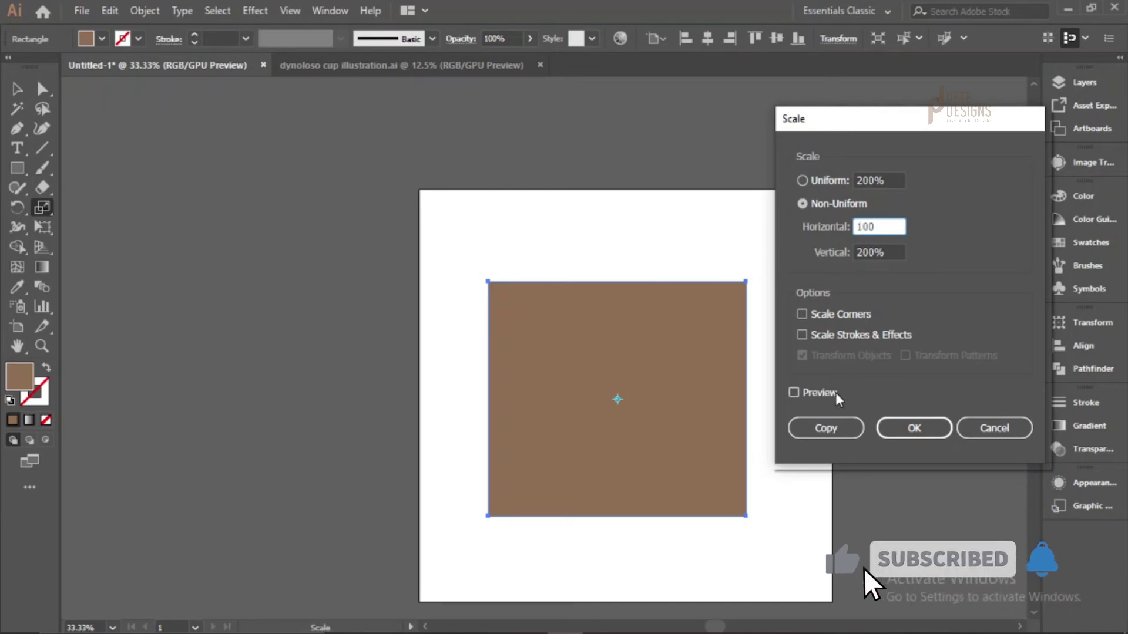
pyautogui.click(824, 396)
pyautogui.click(825, 395)
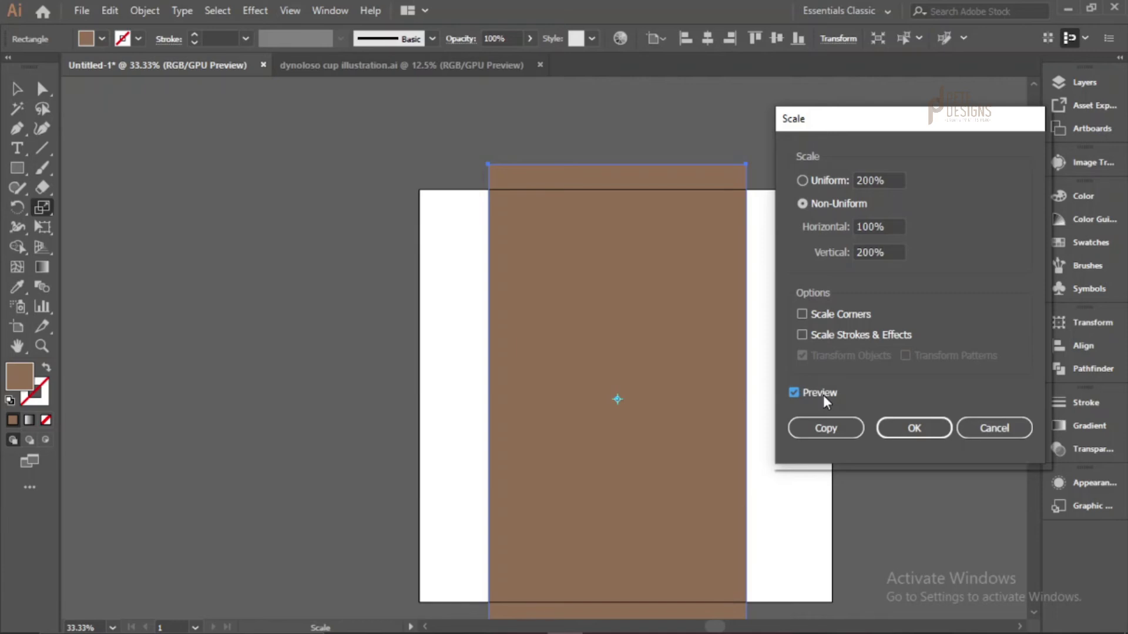
pyautogui.click(823, 395)
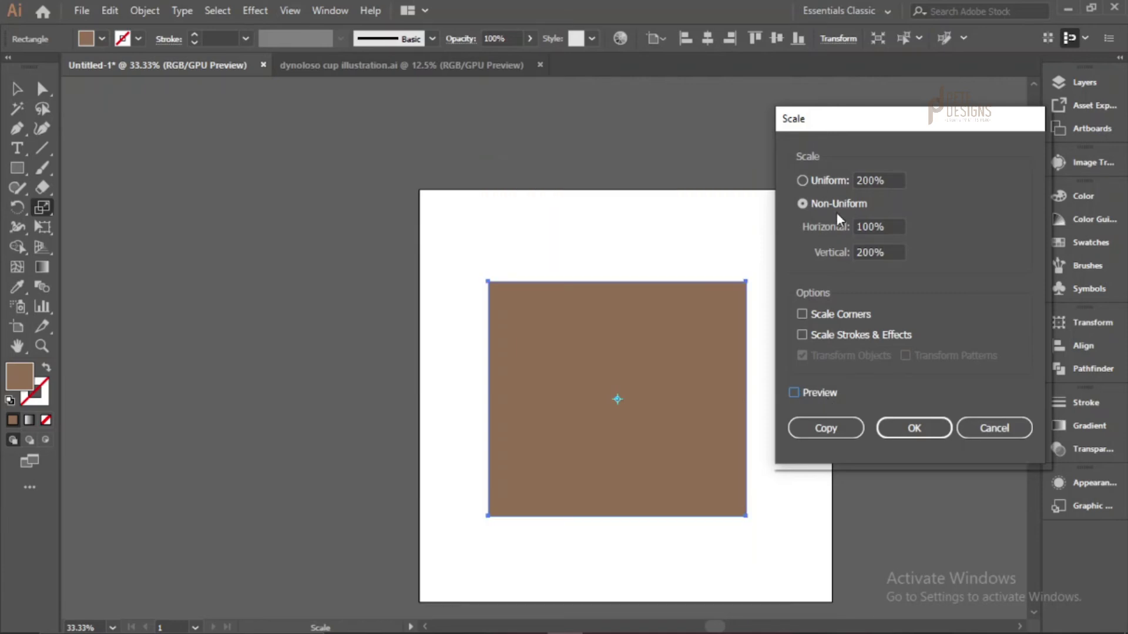
pyautogui.click(994, 427)
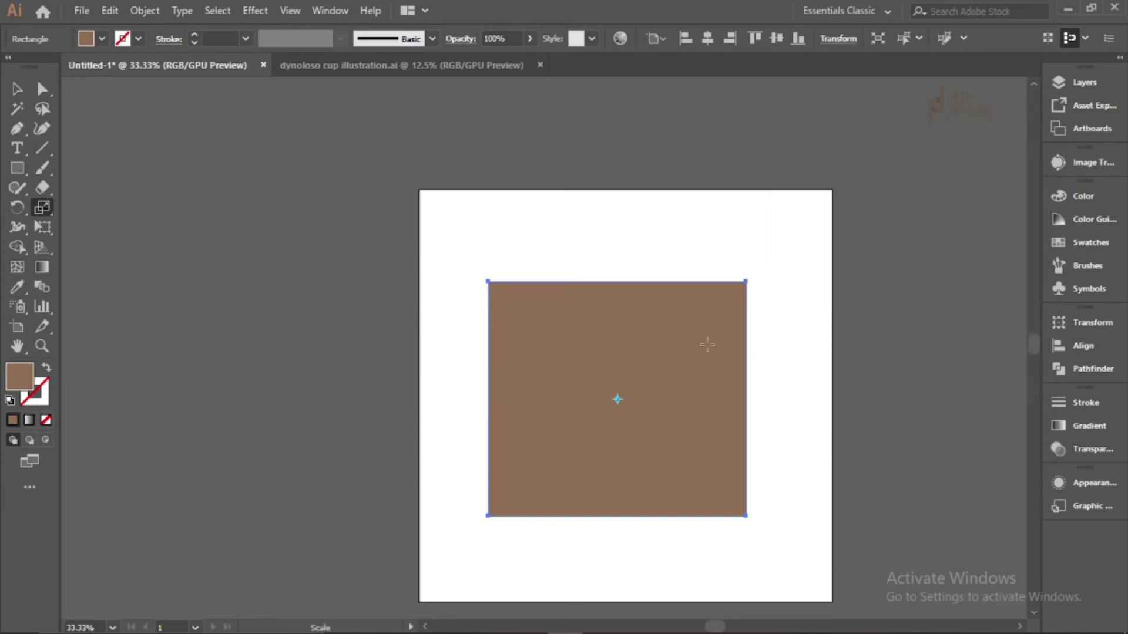
# Select only the rectangle's two top anchor points with the Direct Selection tool.
pyautogui.scroll(2, 502, 289)
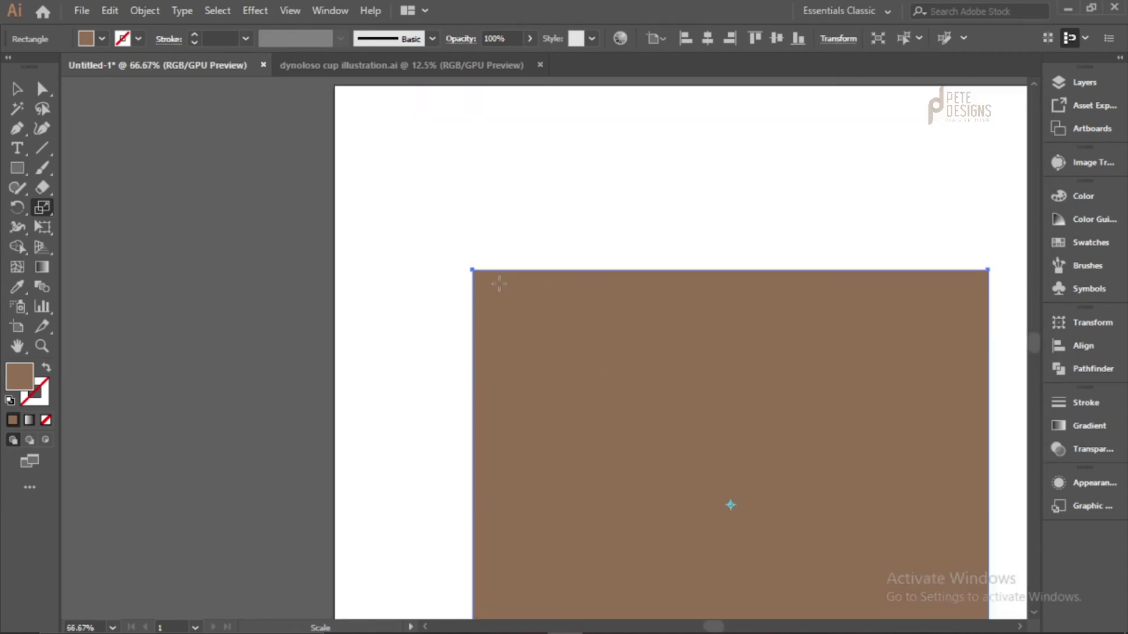
pyautogui.scroll(-1, 499, 285)
pyautogui.scroll(1, 508, 282)
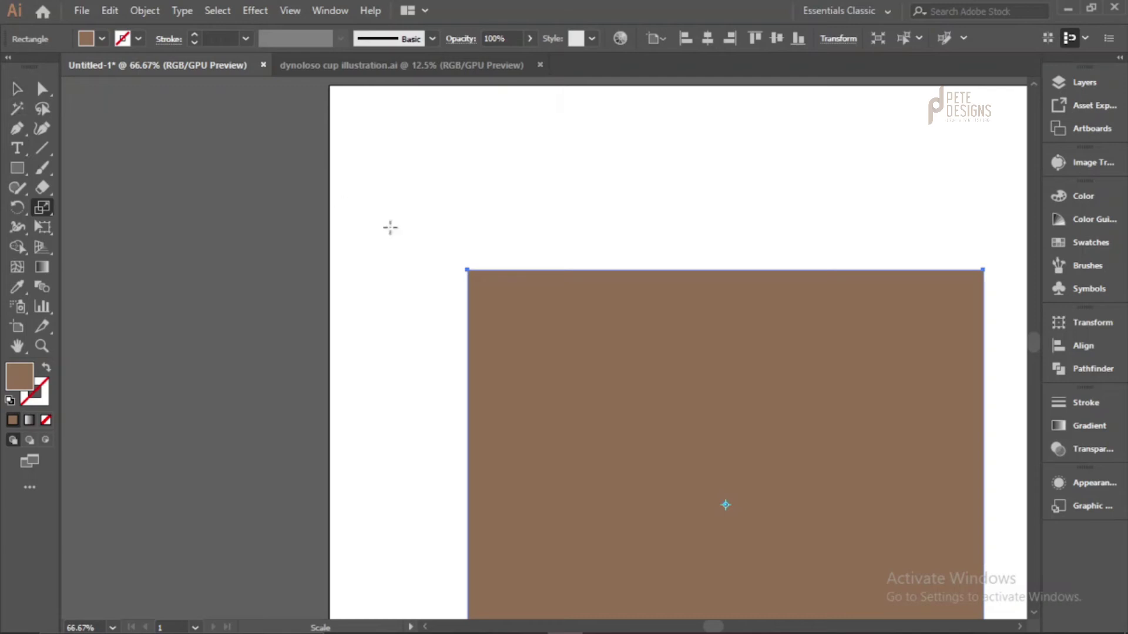
pyautogui.click(17, 89)
pyautogui.click(41, 91)
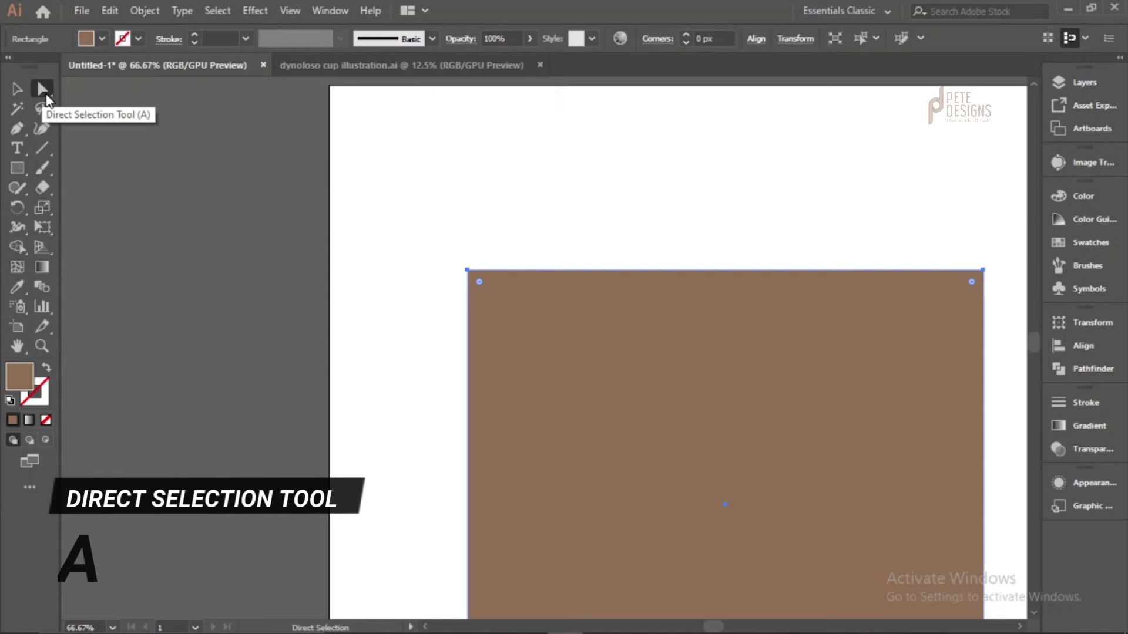
pyautogui.scroll(-2, 406, 255)
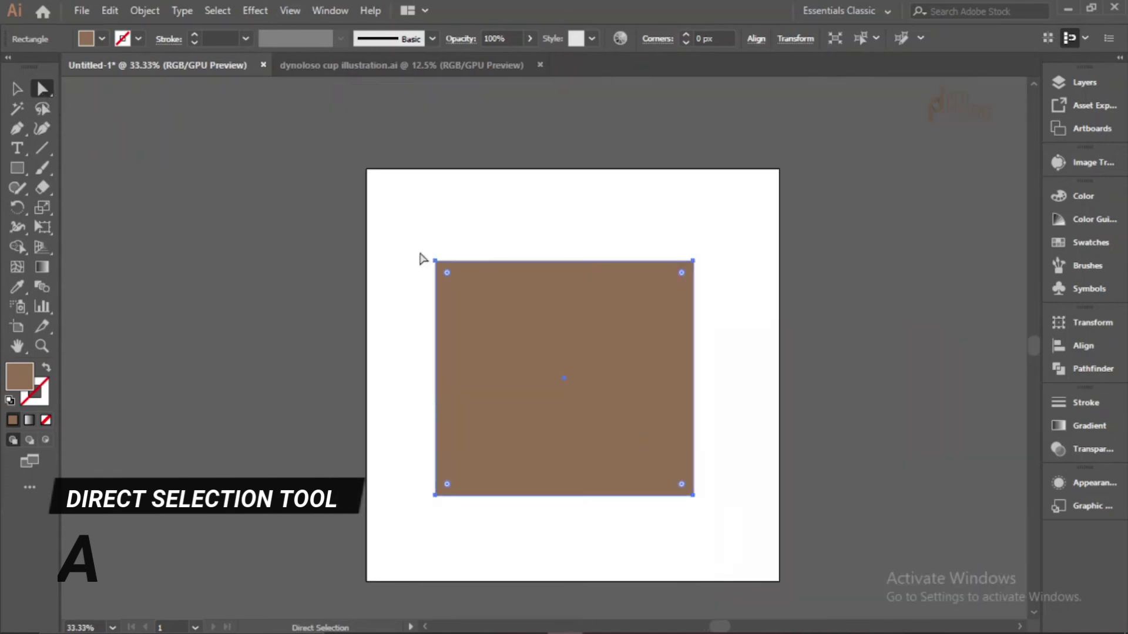
pyautogui.scroll(1, 649, 287)
pyautogui.moveTo(267, 221); pyautogui.dragTo(737, 305)
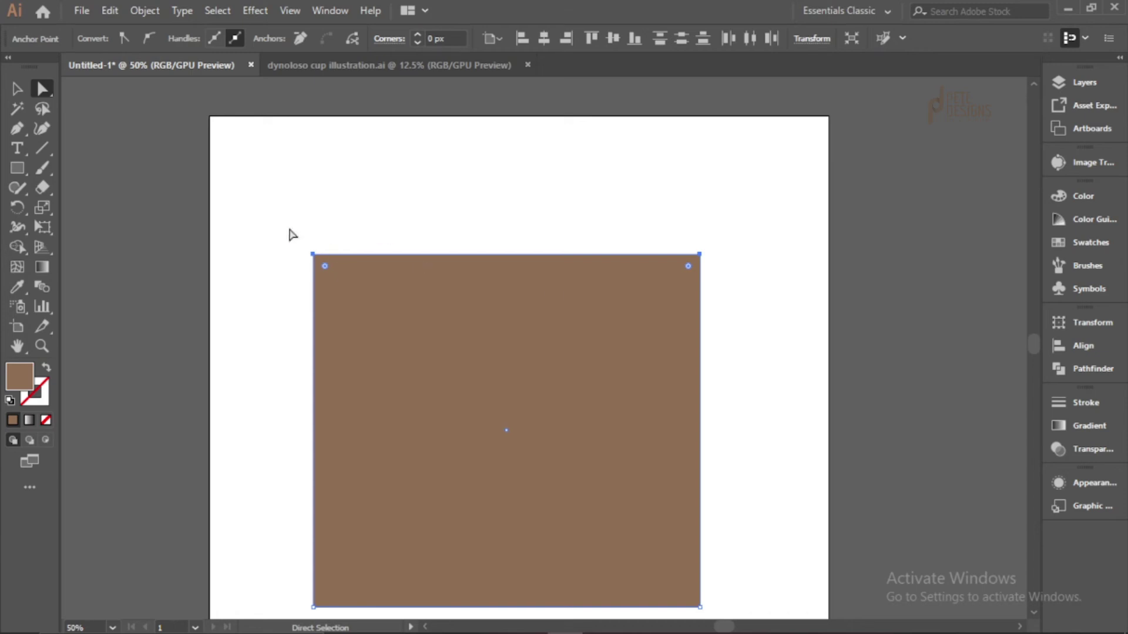
pyautogui.moveTo(276, 230); pyautogui.dragTo(747, 319)
# Try narrowing the rectangle's top edge symmetrically into a trapezoid with the Scale tool, then undo it.
pyautogui.press('s')
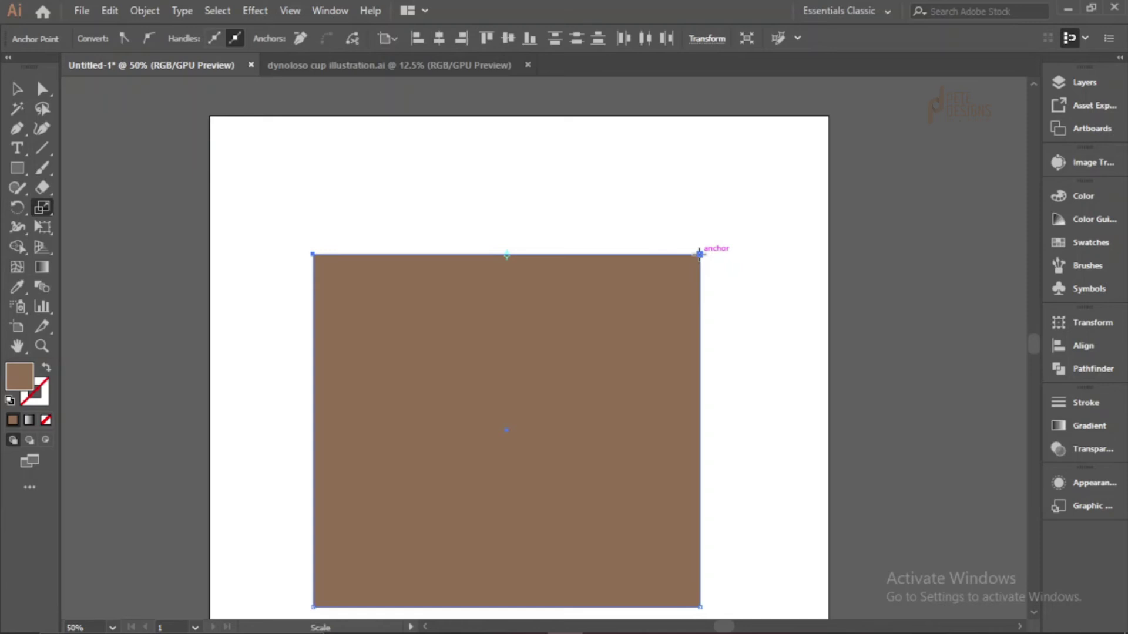
pyautogui.moveTo(700, 254); pyautogui.dragTo(629, 287)
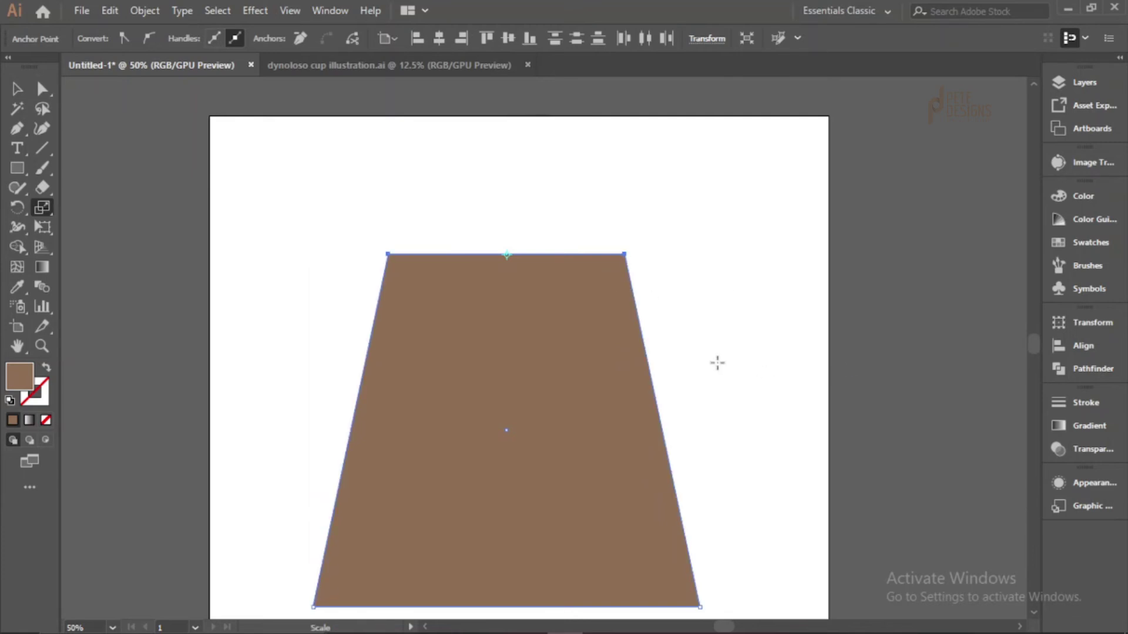
pyautogui.scroll(-2, 673, 365)
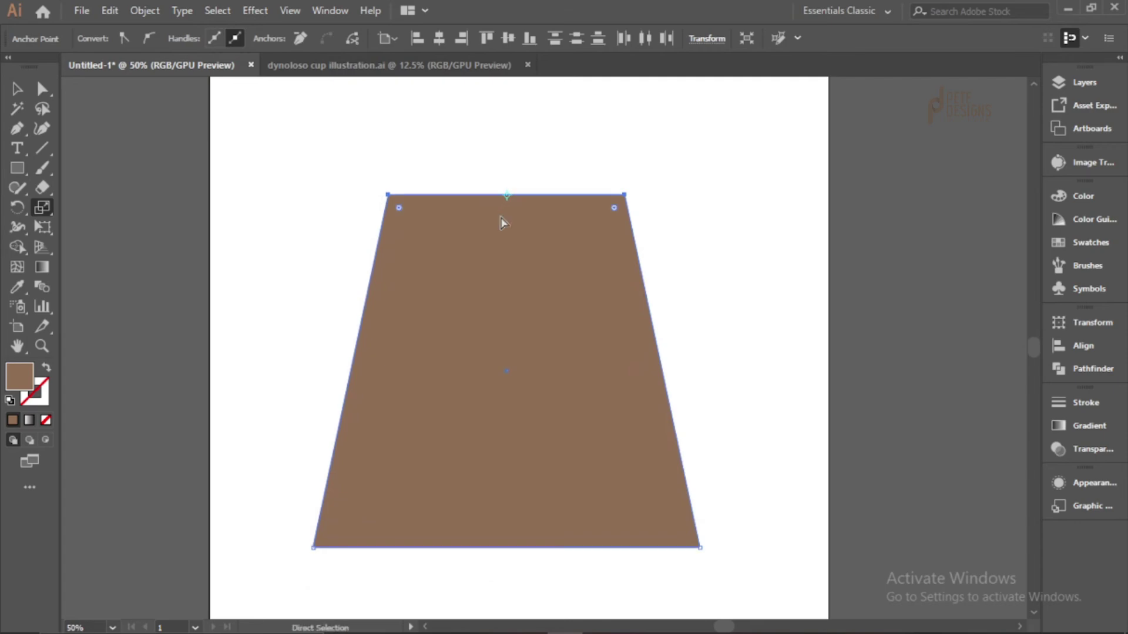
pyautogui.hotkey('ctrl', 'z')
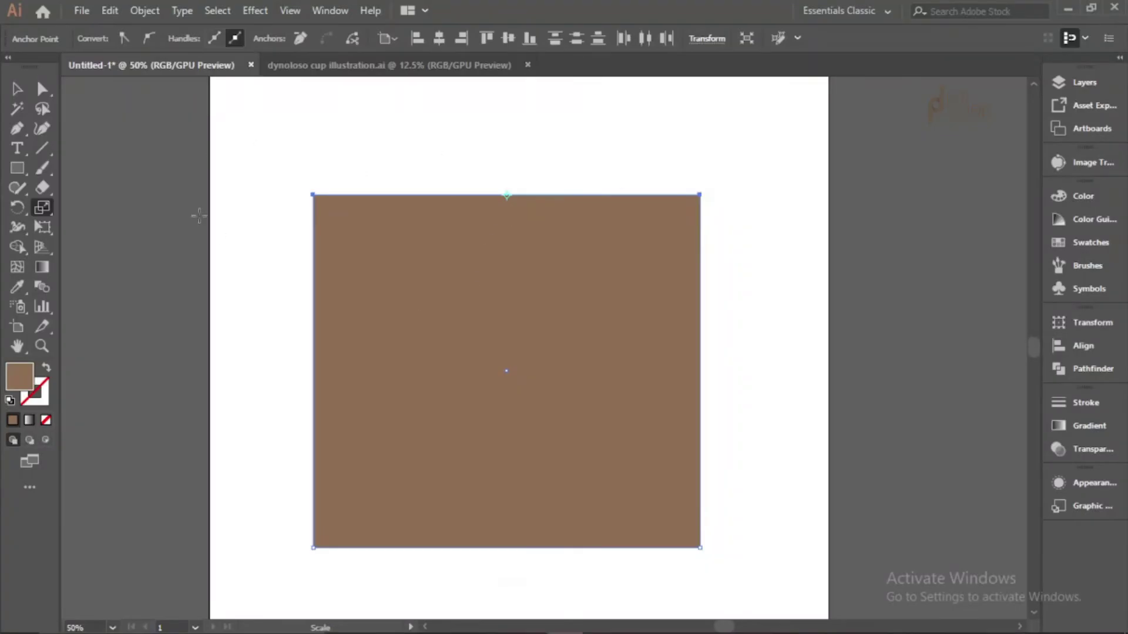
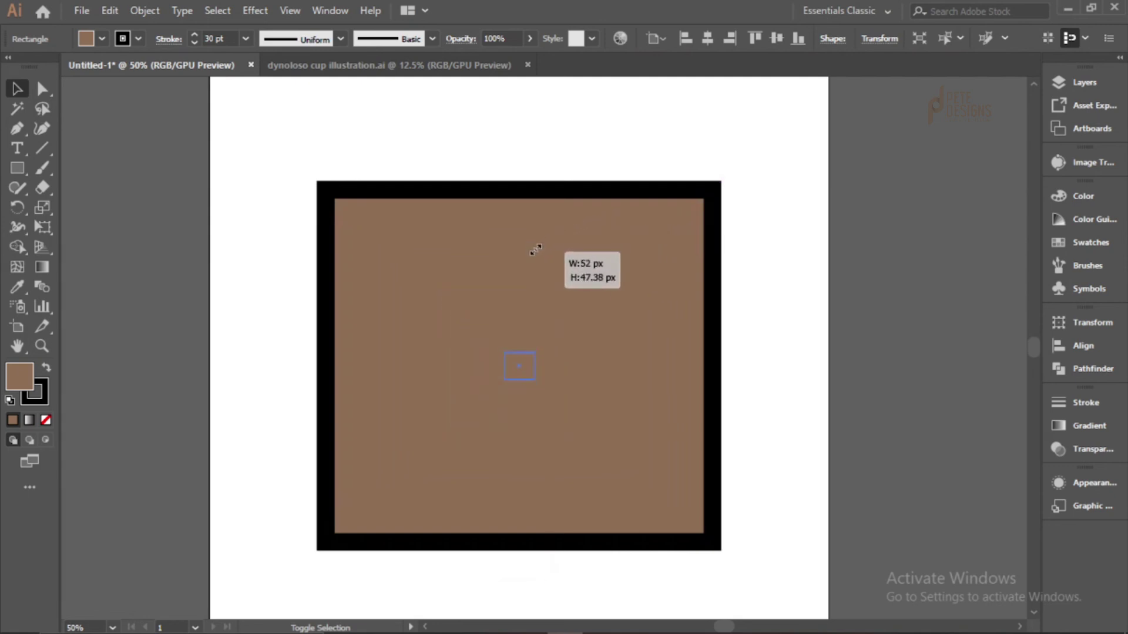
# Inspect the stroke of the shrunken rectangle up close, restore the rectangle to its original size and deselect it.
pyautogui.scroll(3, 509, 383)
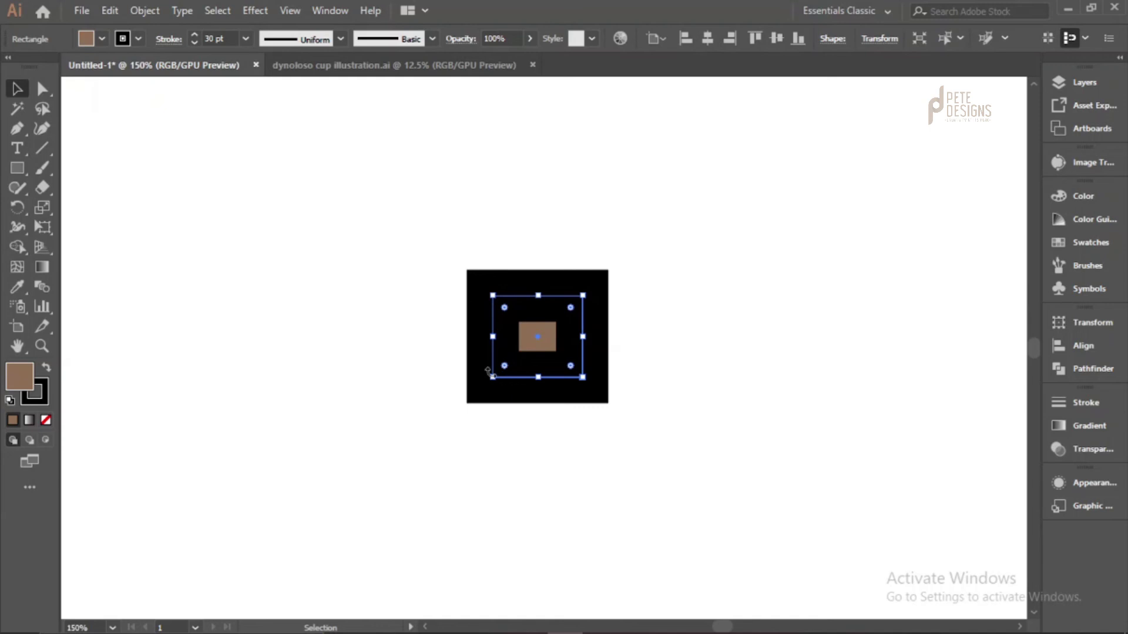
pyautogui.scroll(-3, 539, 391)
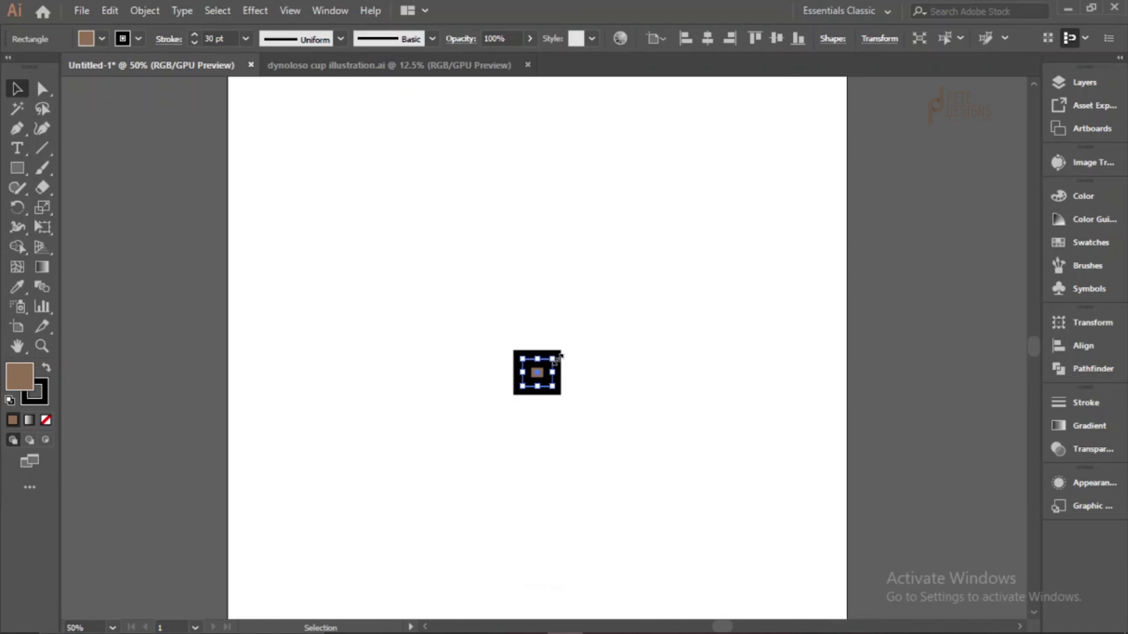
pyautogui.moveTo(554, 358); pyautogui.dragTo(749, 359)
pyautogui.click(749, 366)
pyautogui.click(614, 381)
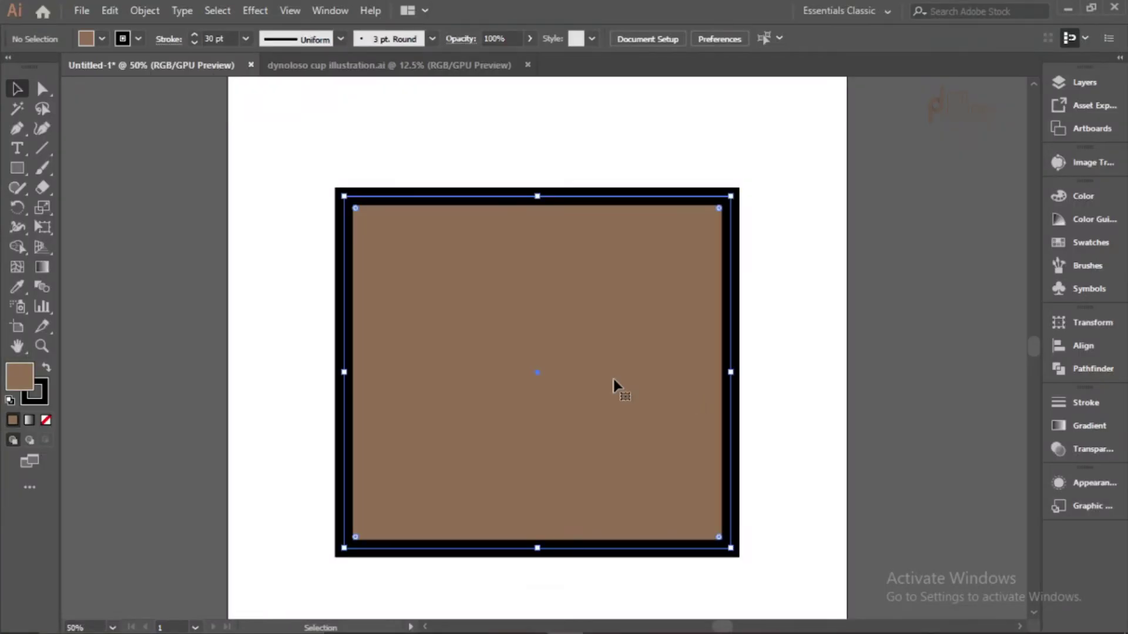
pyautogui.click(313, 241)
# Enable Scale Strokes & Effects in the General preferences.
pyautogui.click(109, 12)
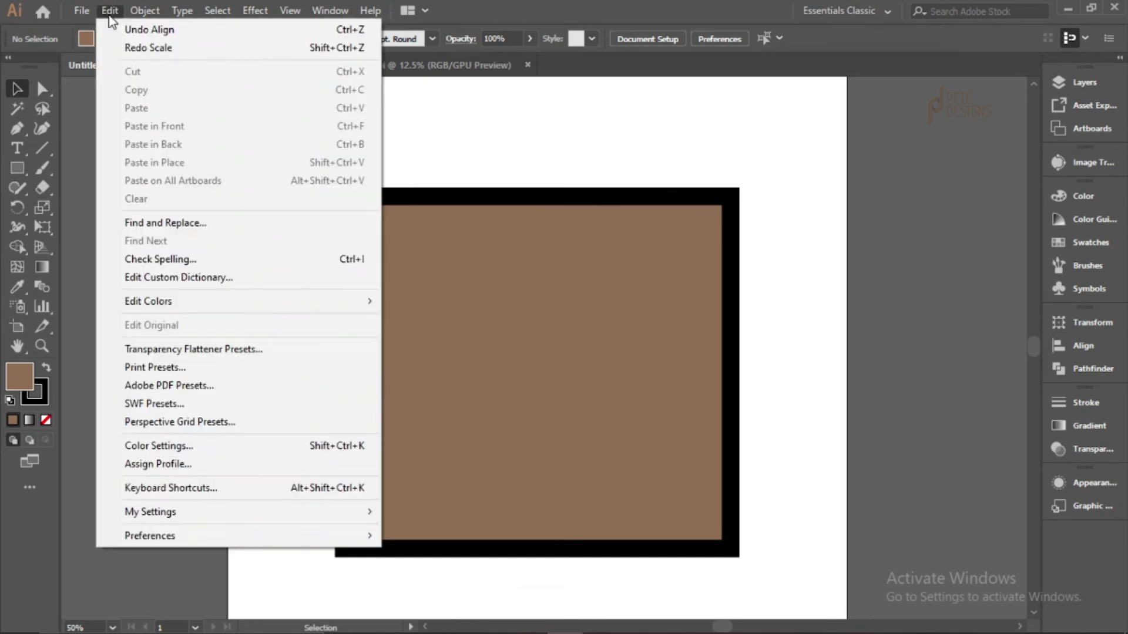
pyautogui.moveTo(191, 541)
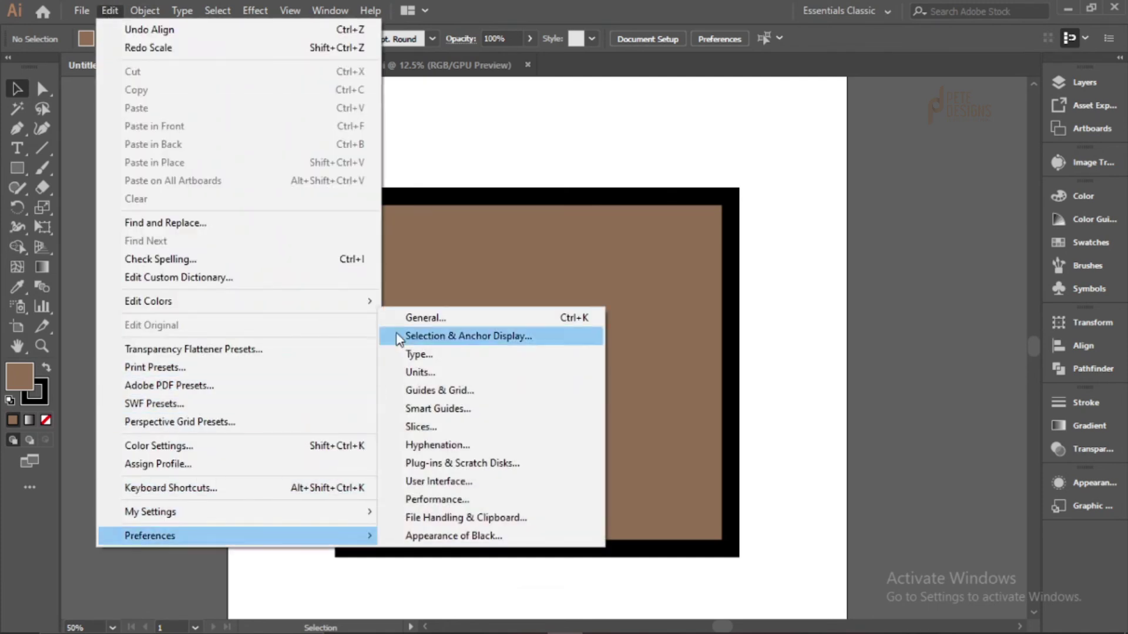
pyautogui.click(411, 317)
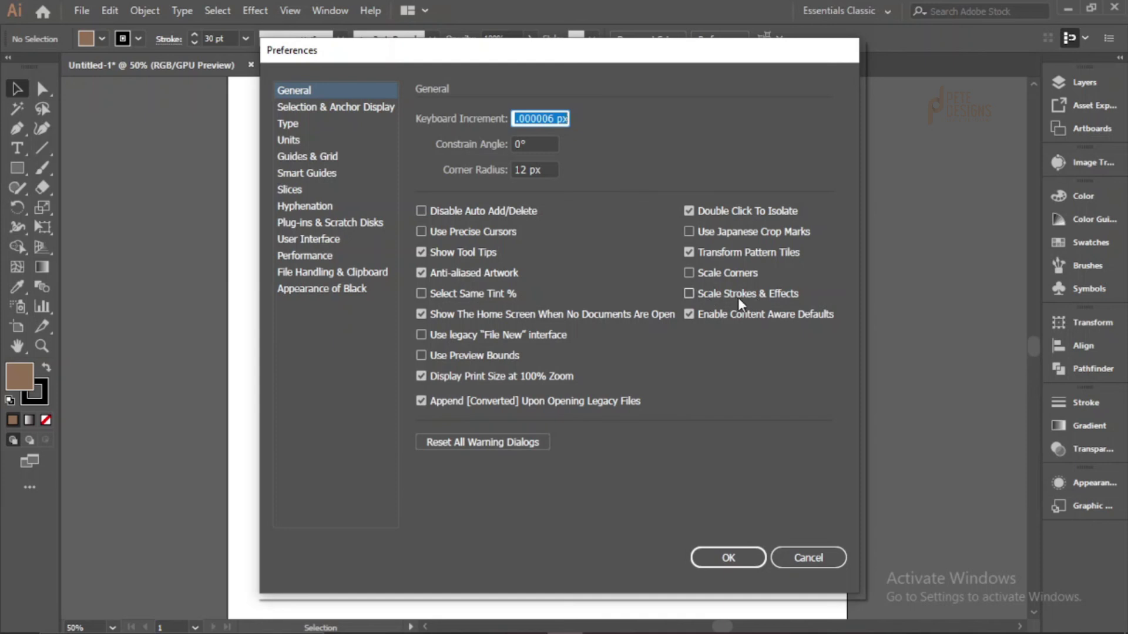
pyautogui.click(689, 293)
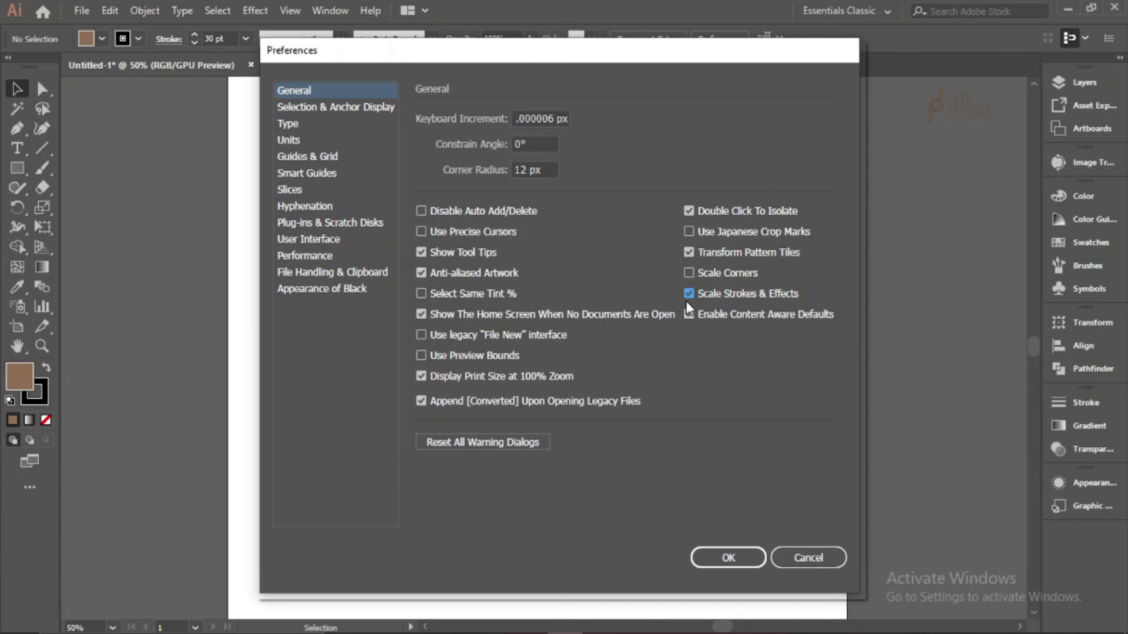
pyautogui.click(728, 559)
# Try shrinking the rectangle and its stroke about the centre to about 15% of their size, then undo the scaling.
pyautogui.hotkey('ctrl', '-')
pyautogui.click(534, 351)
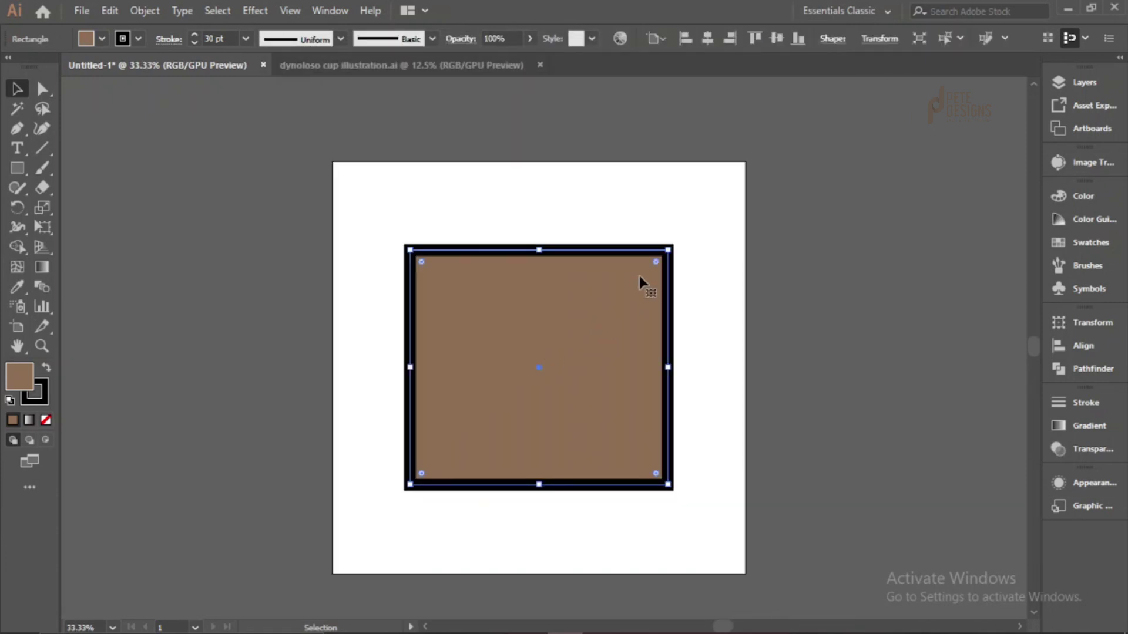
pyautogui.moveTo(672, 246)
pyautogui.mouseDown()
pyautogui.moveTo(558, 277)
pyautogui.moveTo(552, 326)
pyautogui.mouseUp()
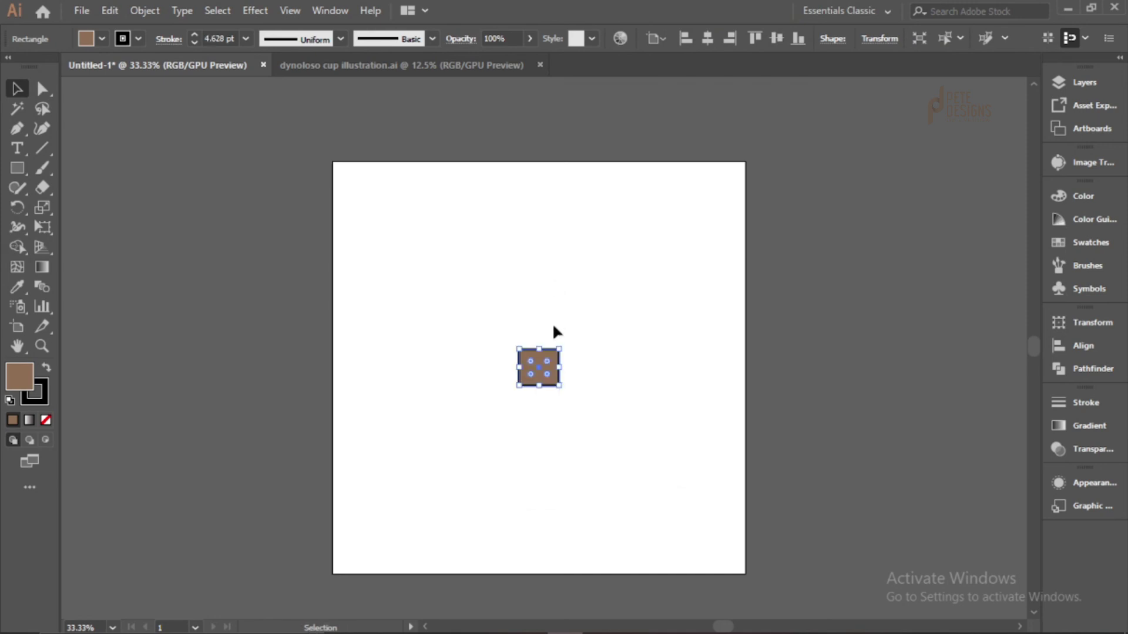
pyautogui.scroll(2, 552, 326)
pyautogui.scroll(-3, 607, 393)
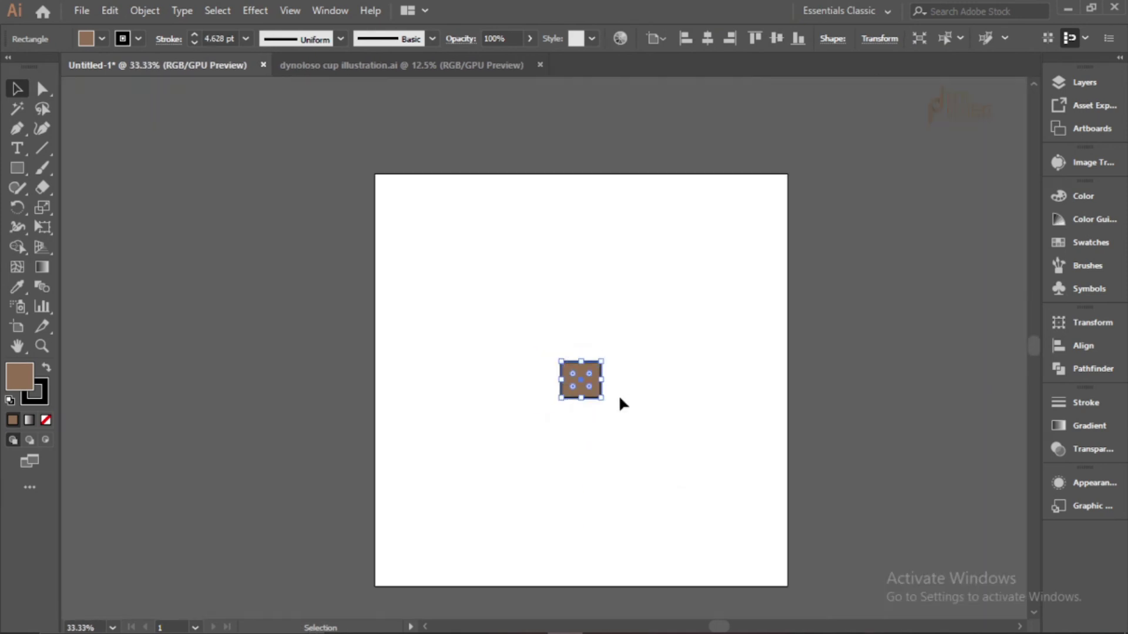
pyautogui.scroll(3, 620, 400)
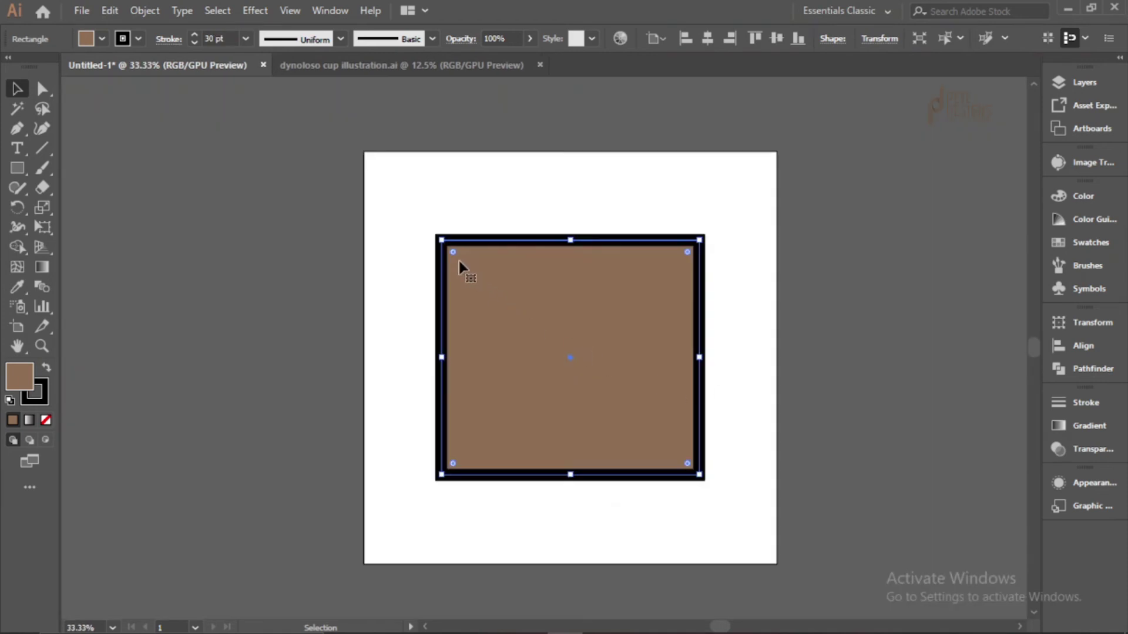
# Round all four corners of the rectangle moderately, and widen it slightly about its centre from the left edge.
pyautogui.scroll(3, 458, 259)
pyautogui.scroll(-1, 444, 245)
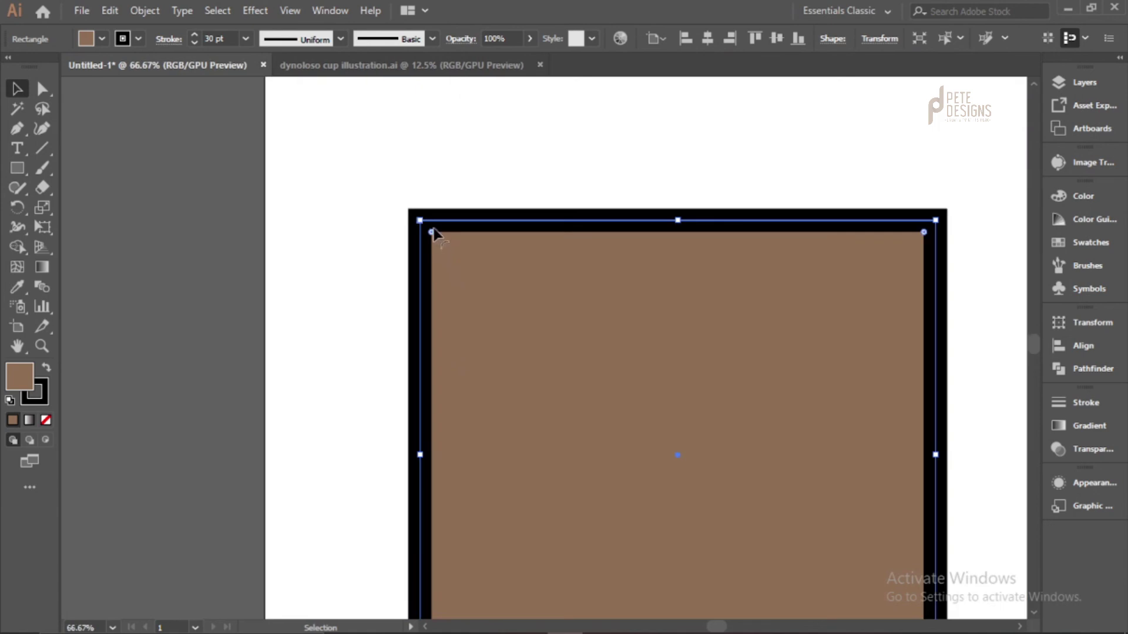
pyautogui.moveTo(432, 234); pyautogui.dragTo(458, 297)
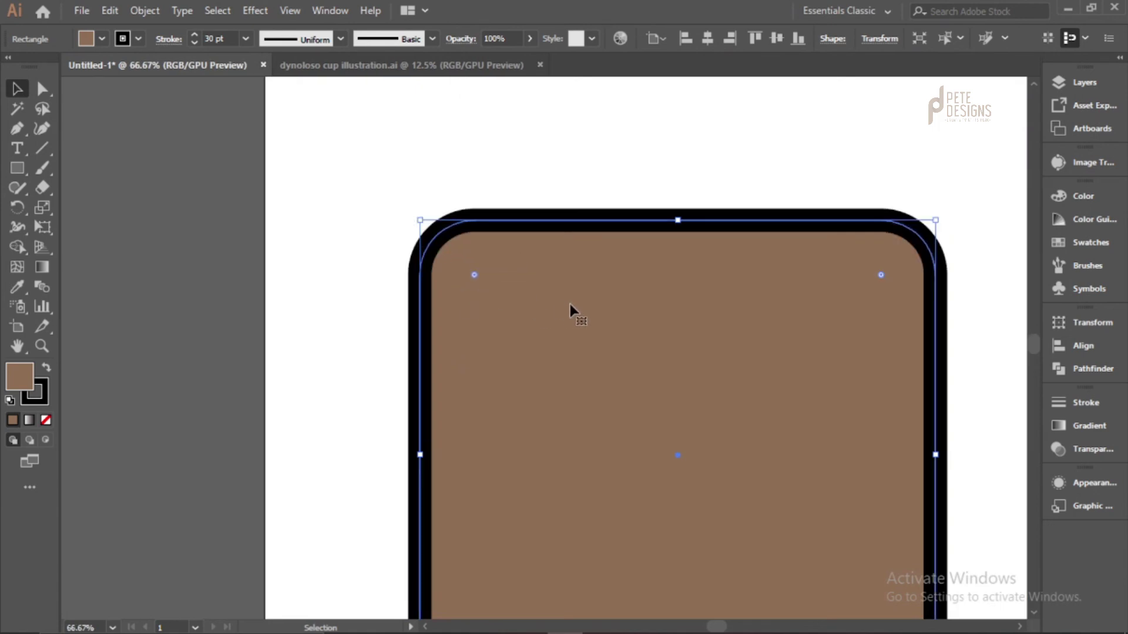
pyautogui.scroll(-3, 592, 299)
pyautogui.scroll(1, 646, 333)
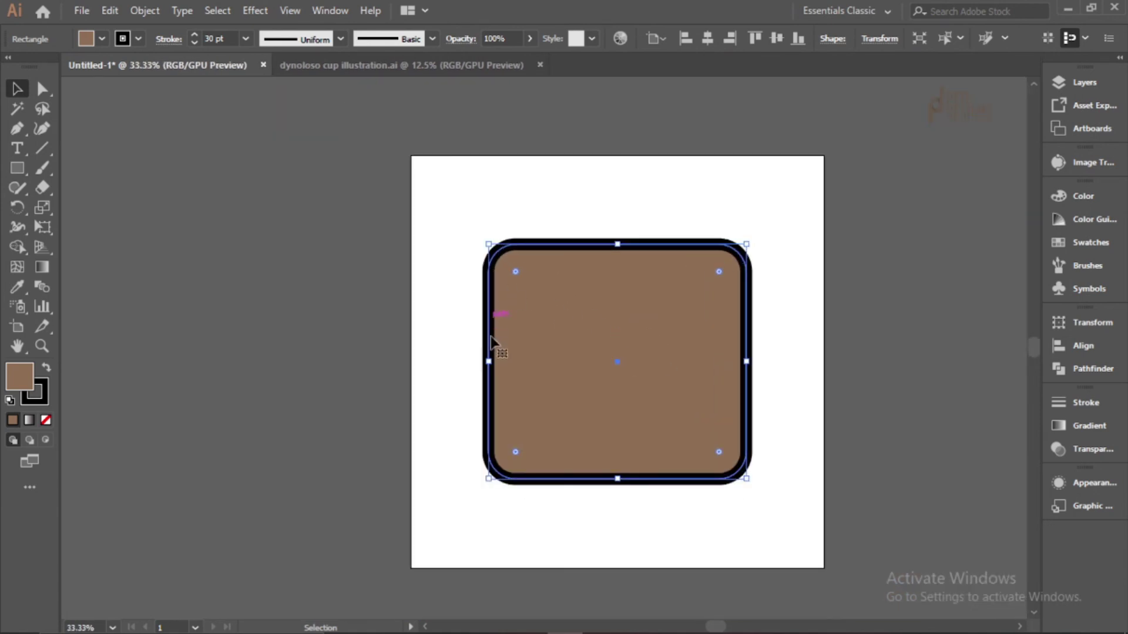
pyautogui.moveTo(488, 359); pyautogui.dragTo(467, 361)
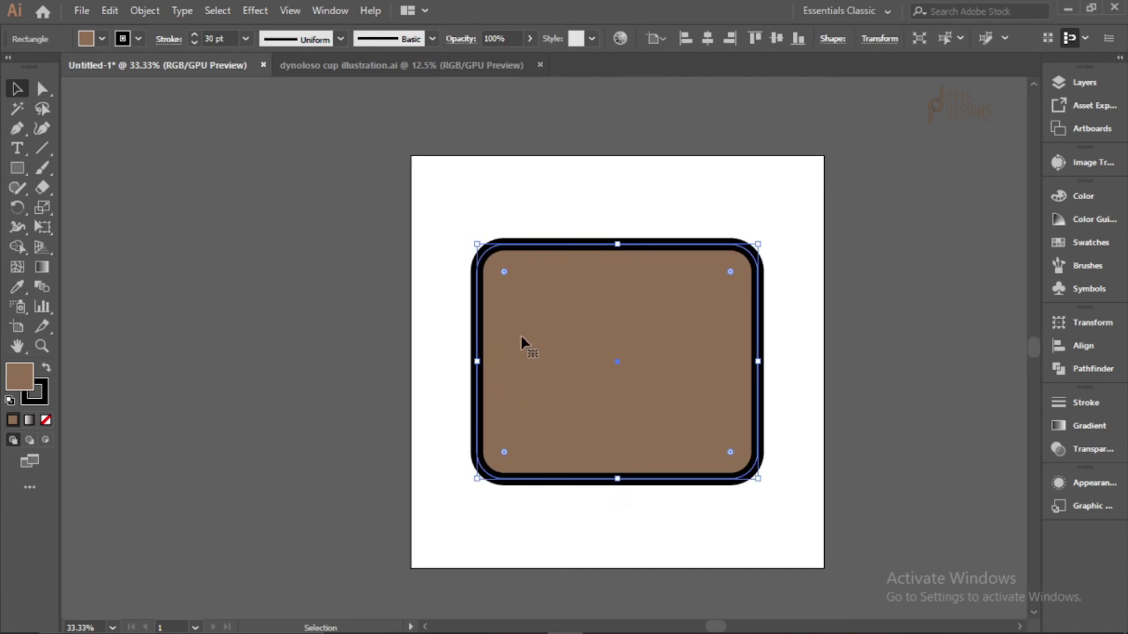
# Try shrinking the rounded rectangle about its centre to about 20% of its size, inspect its corners up close, and undo the scaling.
pyautogui.scroll(-1, 624, 327)
pyautogui.scroll(1, 624, 327)
pyautogui.moveTo(413, 206); pyautogui.dragTo(745, 474)
pyautogui.scroll(-1, 667, 282)
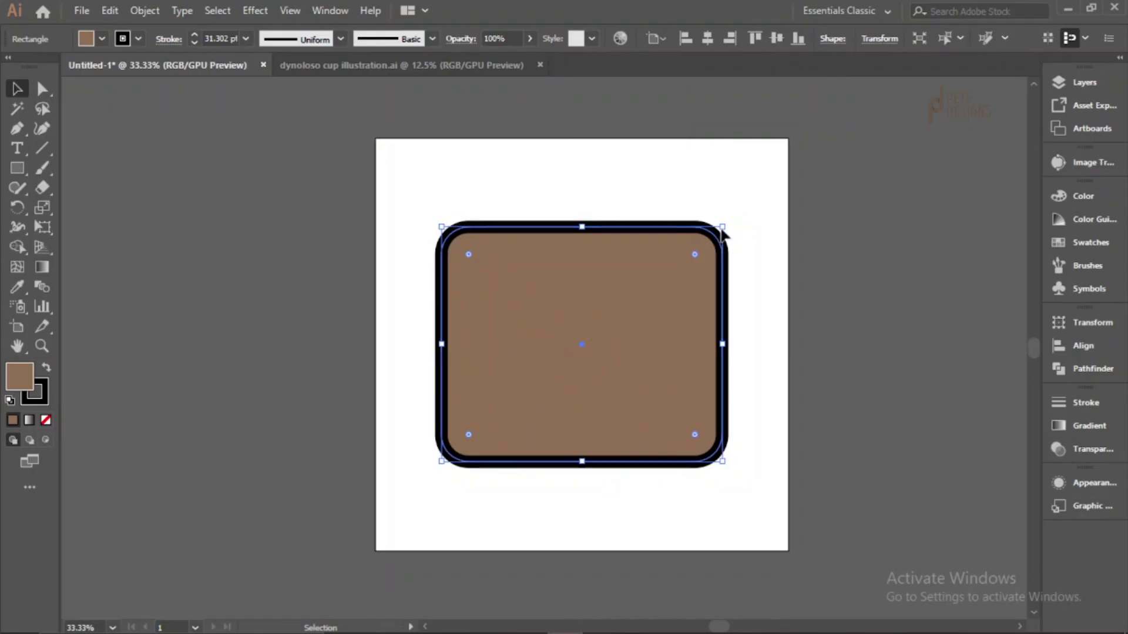
pyautogui.moveTo(725, 225); pyautogui.dragTo(597, 287)
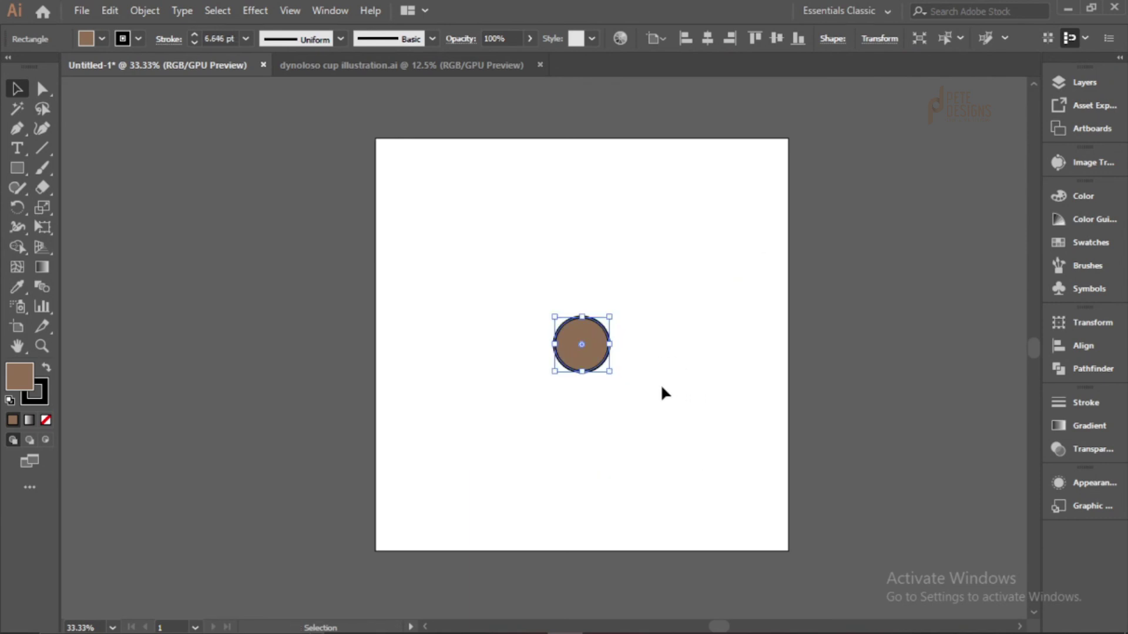
pyautogui.hotkey('ctrl', '1')
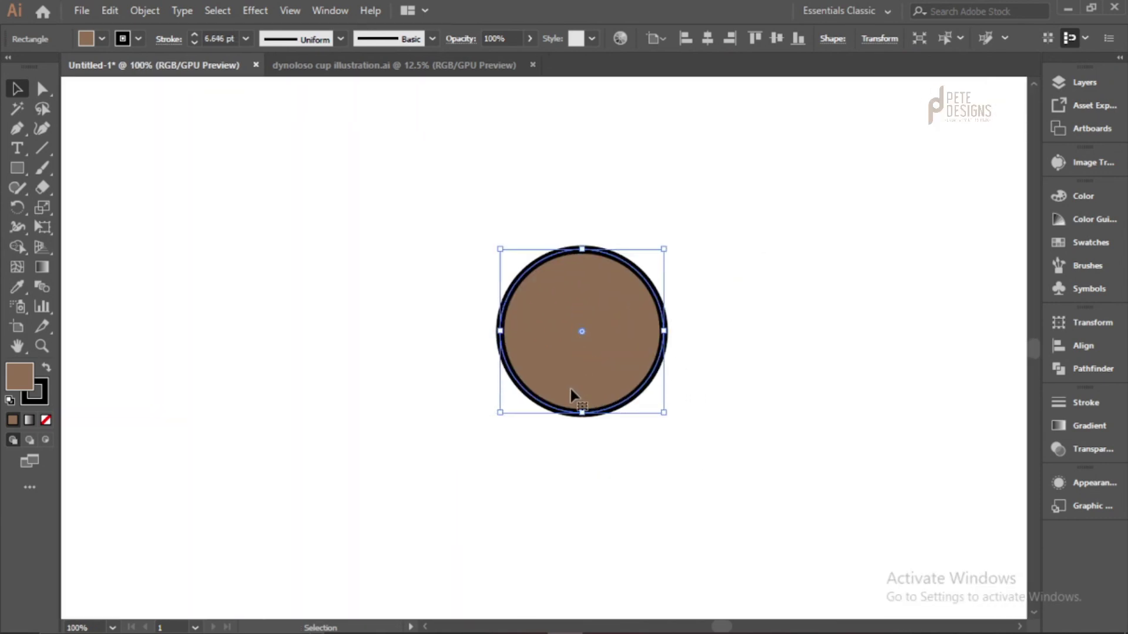
pyautogui.scroll(-3, 557, 471)
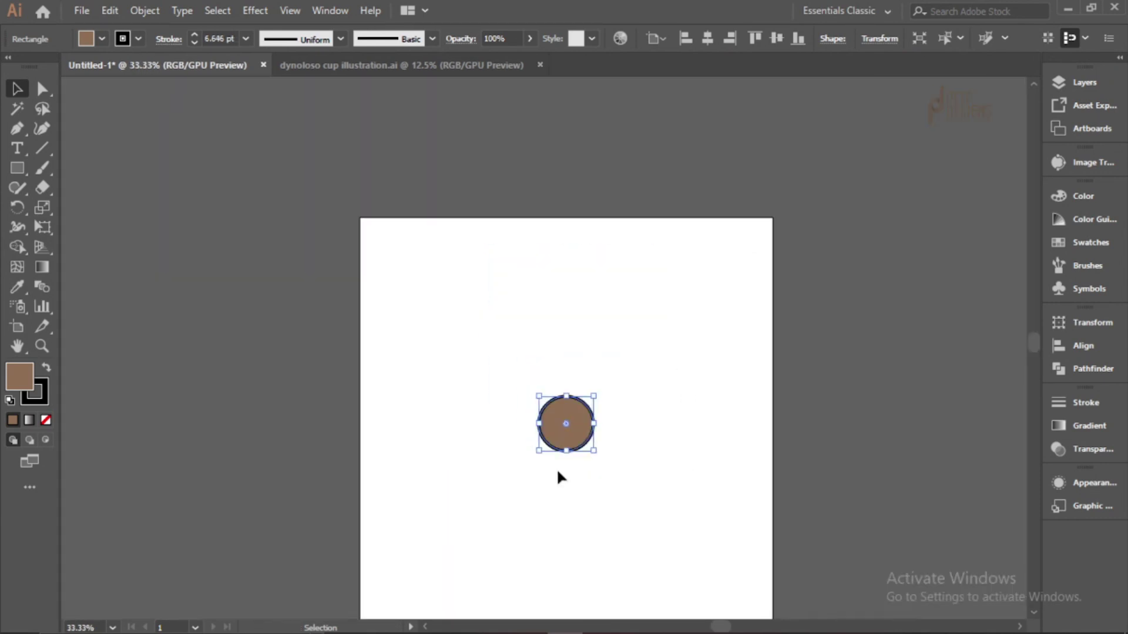
pyautogui.scroll(-2, 558, 472)
pyautogui.hotkey('ctrl', 'z')
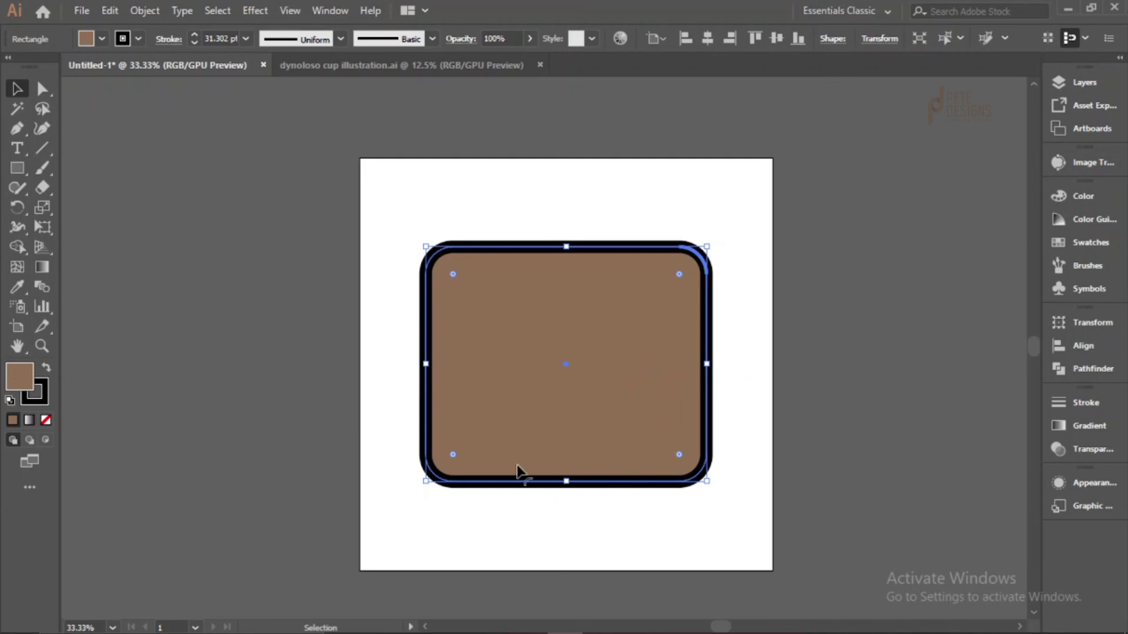
# Enable Scale Corners in the General preferences.
pyautogui.click(110, 10)
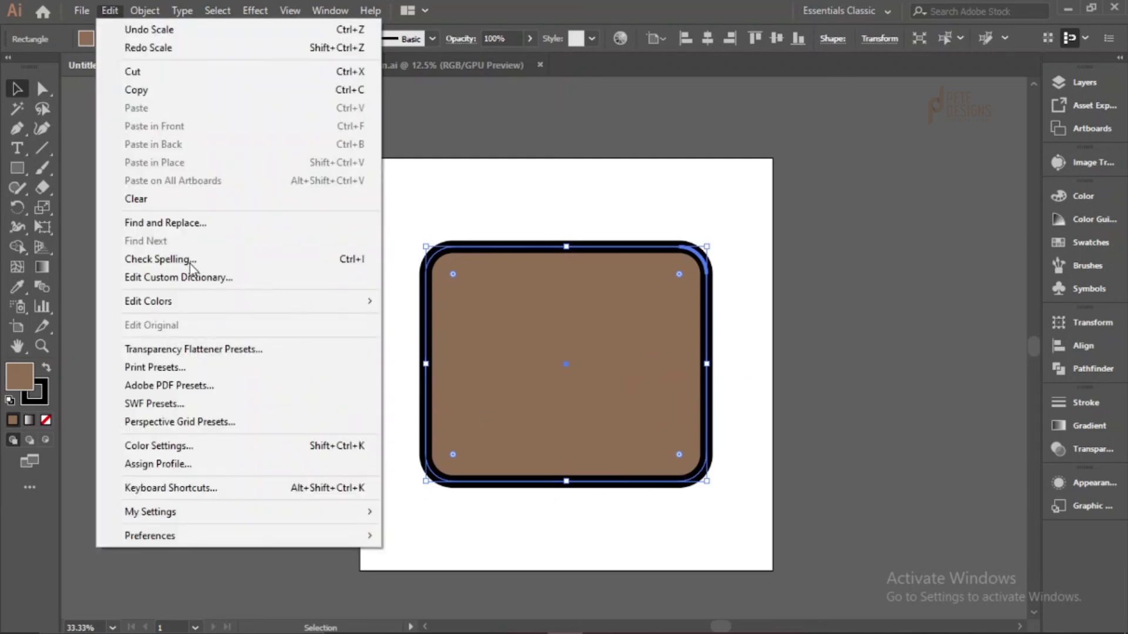
pyautogui.moveTo(192, 534)
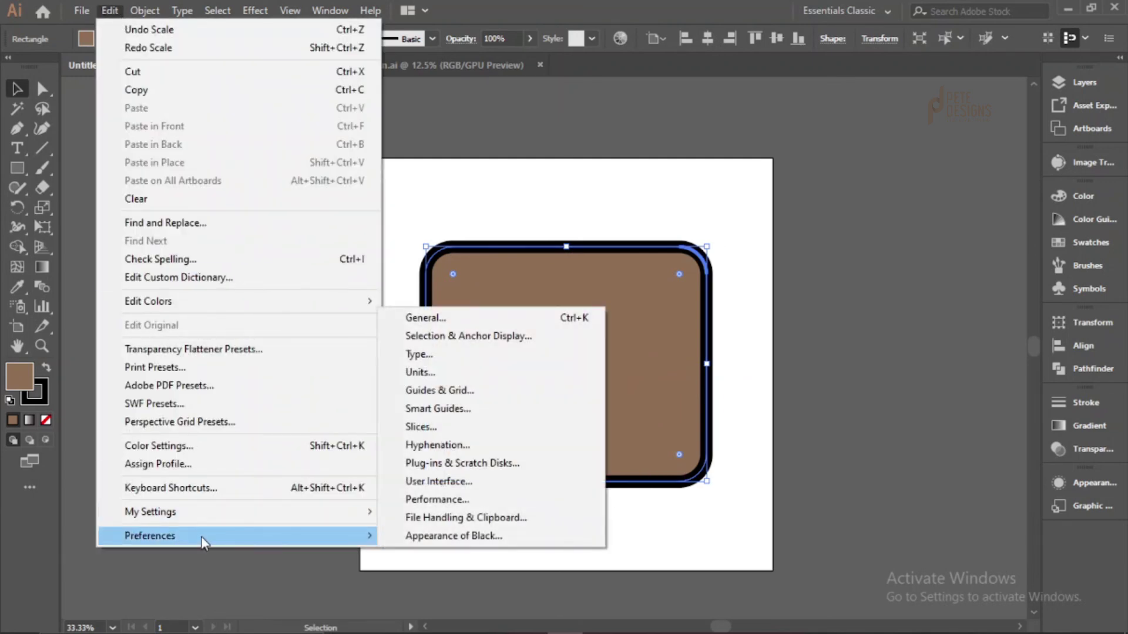
pyautogui.click(475, 318)
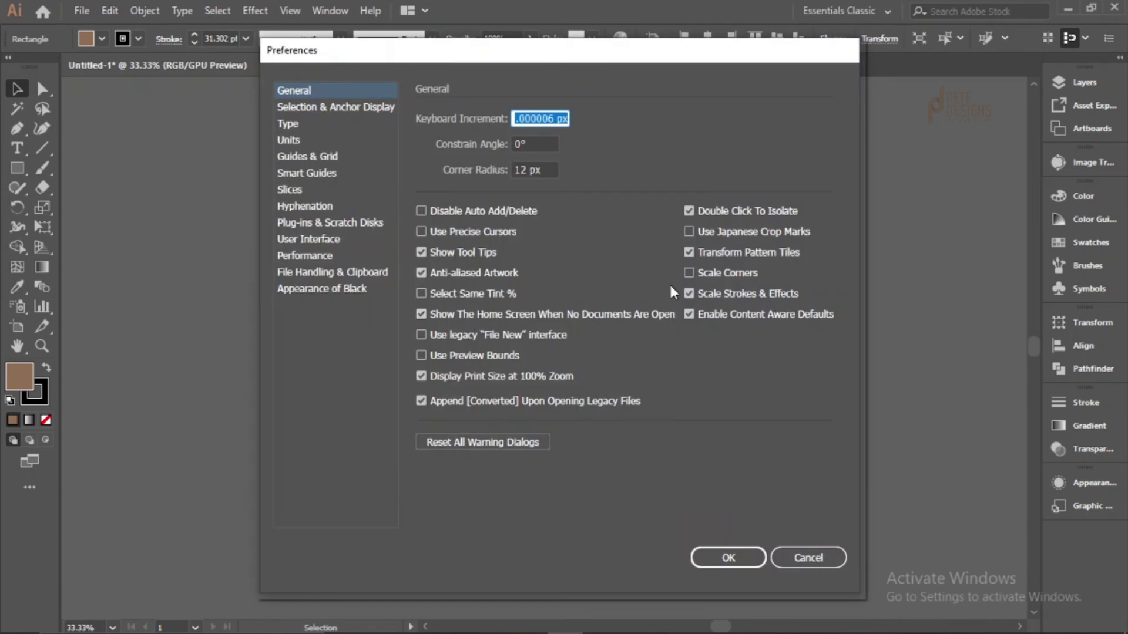
pyautogui.click(689, 273)
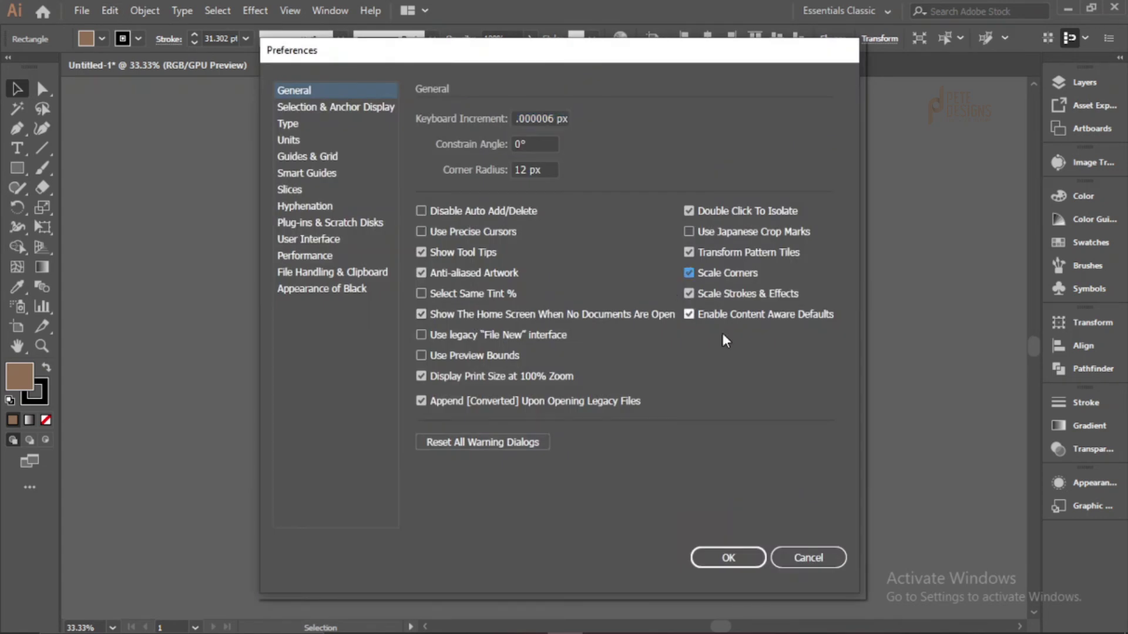
pyautogui.click(724, 558)
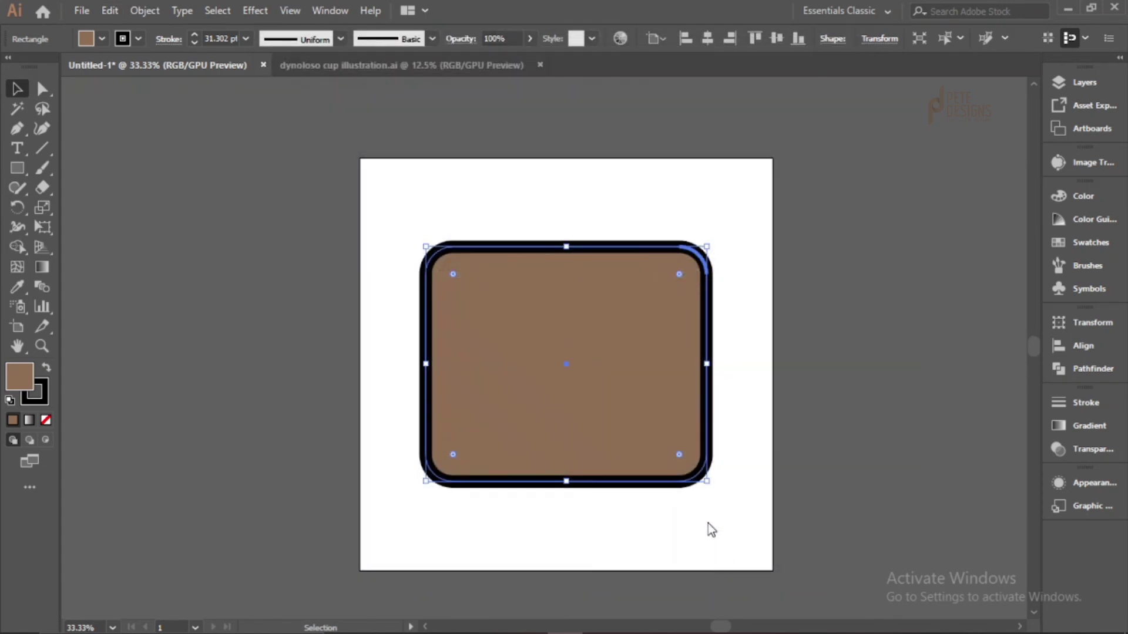
# Reselect the rectangle, try shrinking it proportionally about its centre to about 14%, examine the scaled corners up close, and undo the scaling.
pyautogui.moveTo(416, 210); pyautogui.dragTo(588, 406)
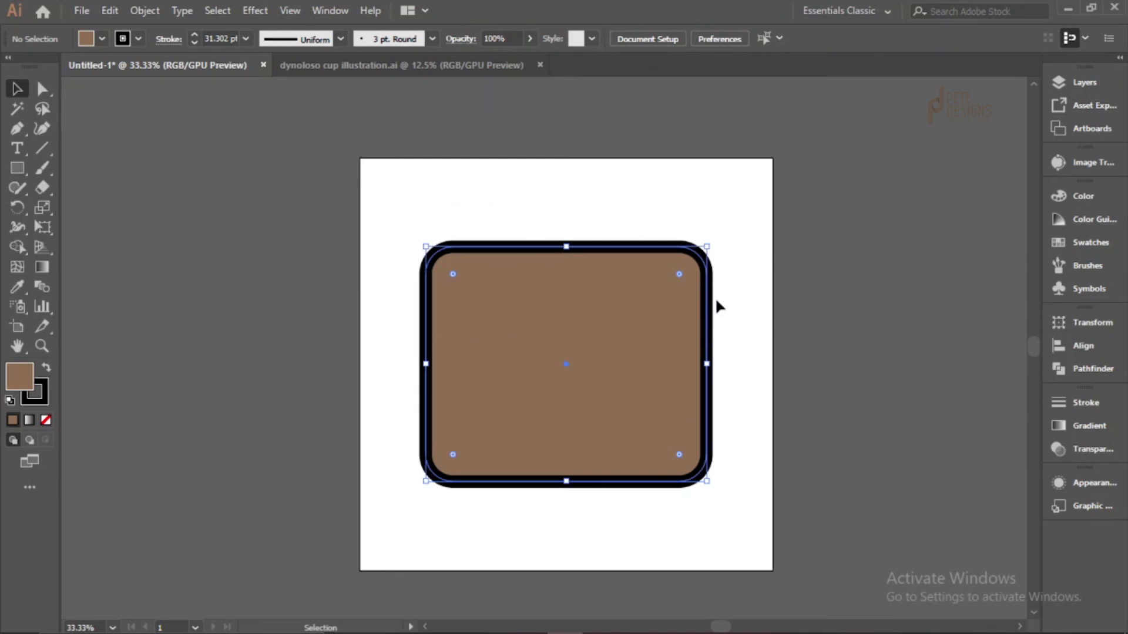
pyautogui.moveTo(710, 245); pyautogui.dragTo(589, 301)
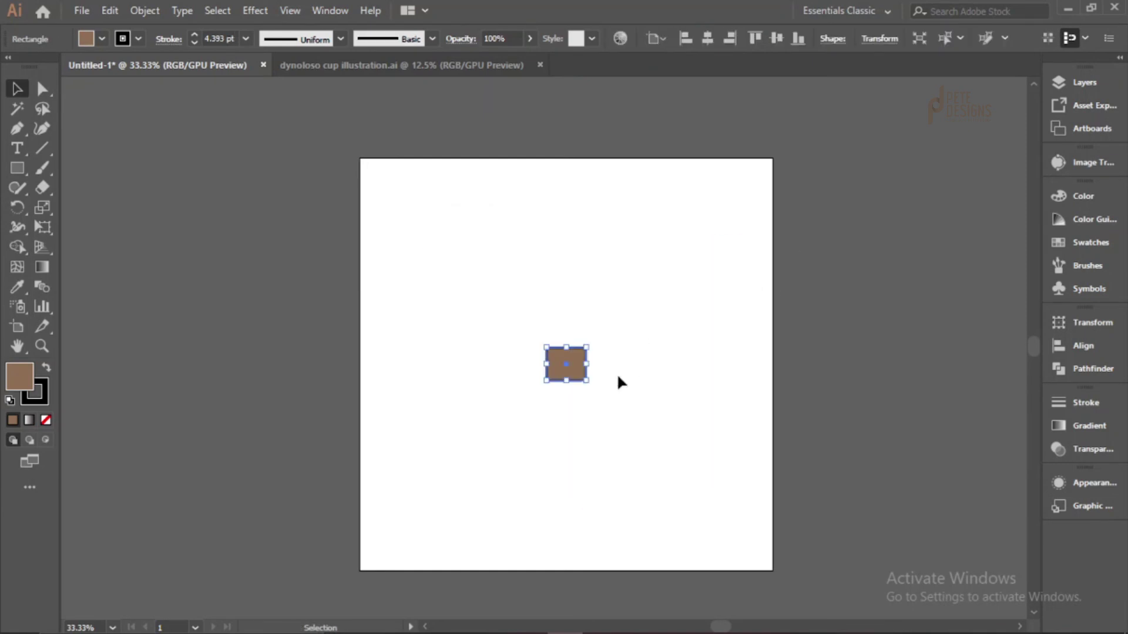
pyautogui.scroll(4, 600, 376)
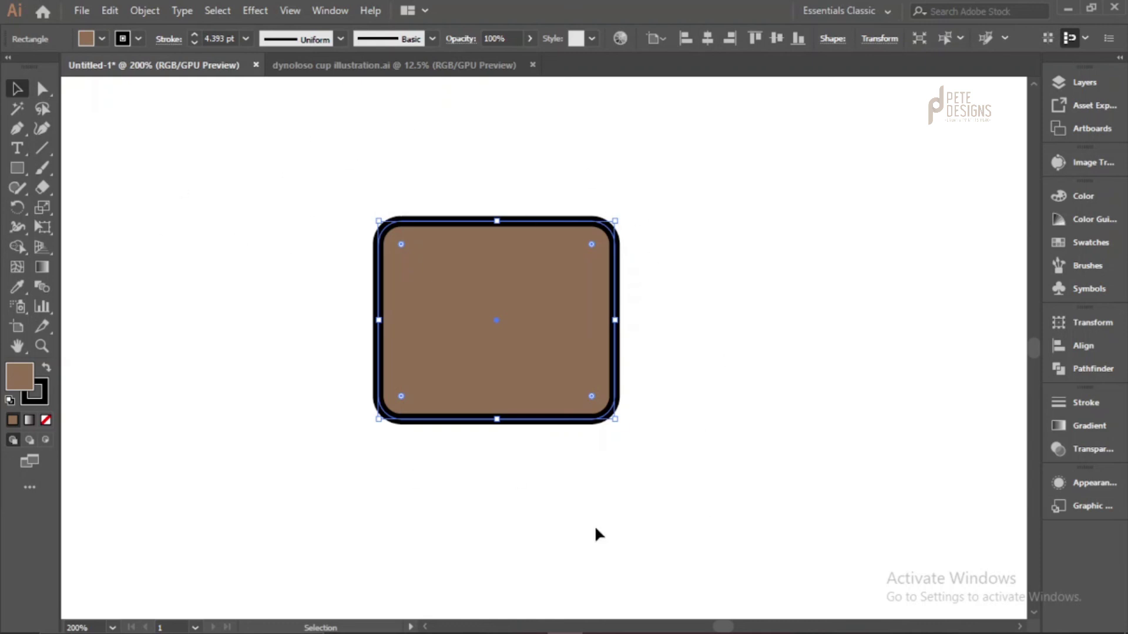
pyautogui.scroll(-4, 589, 525)
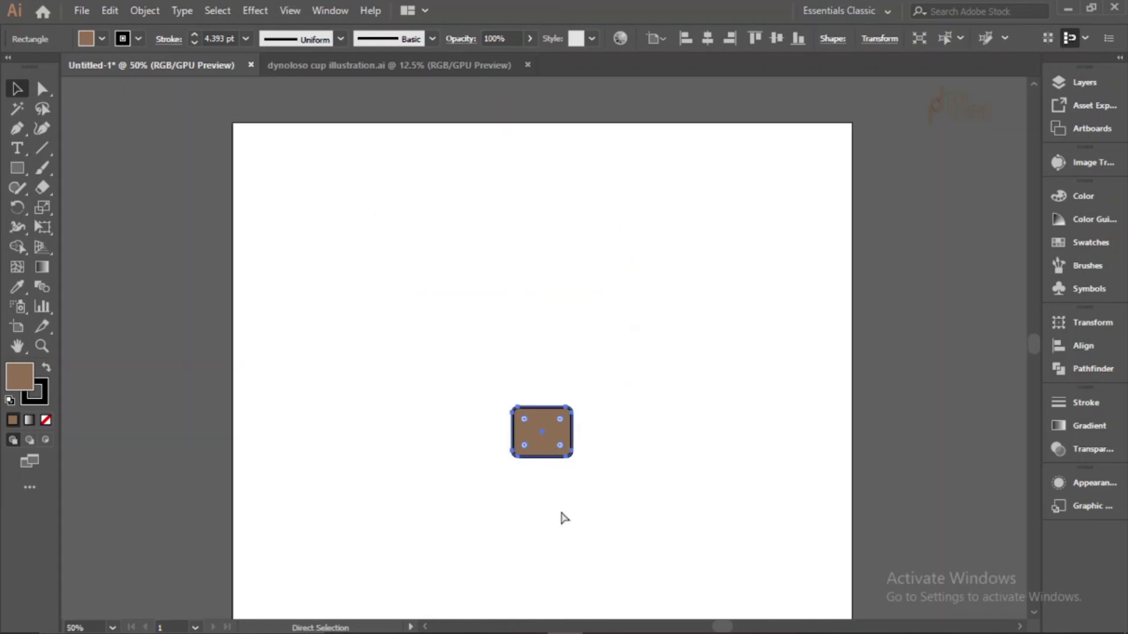
pyautogui.hotkey('ctrl', 'z')
pyautogui.scroll(-2, 569, 474)
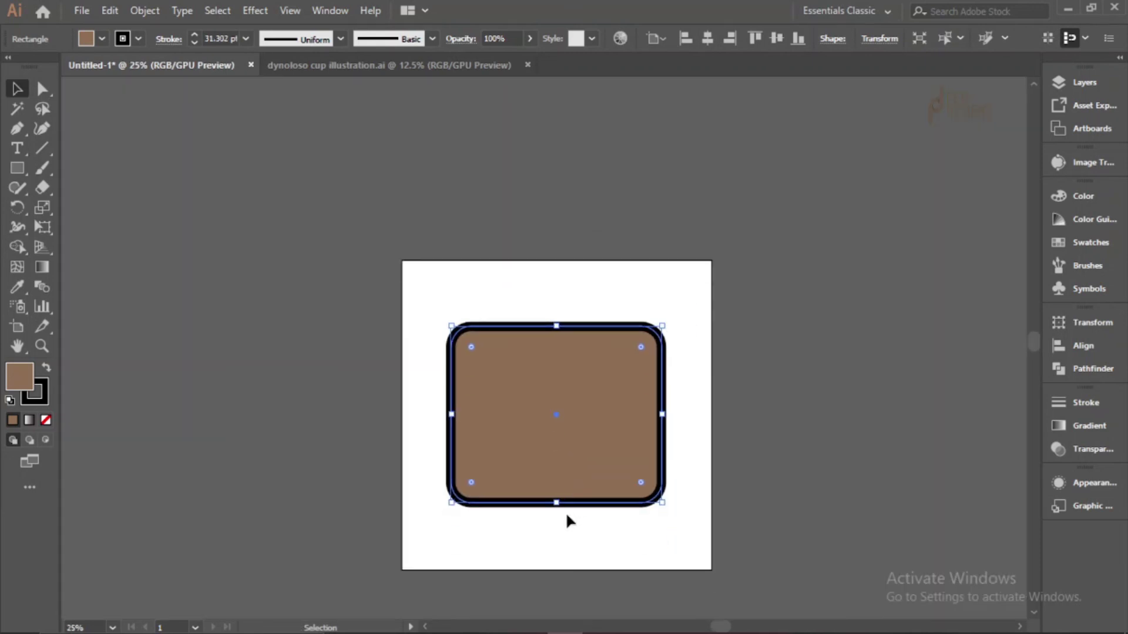